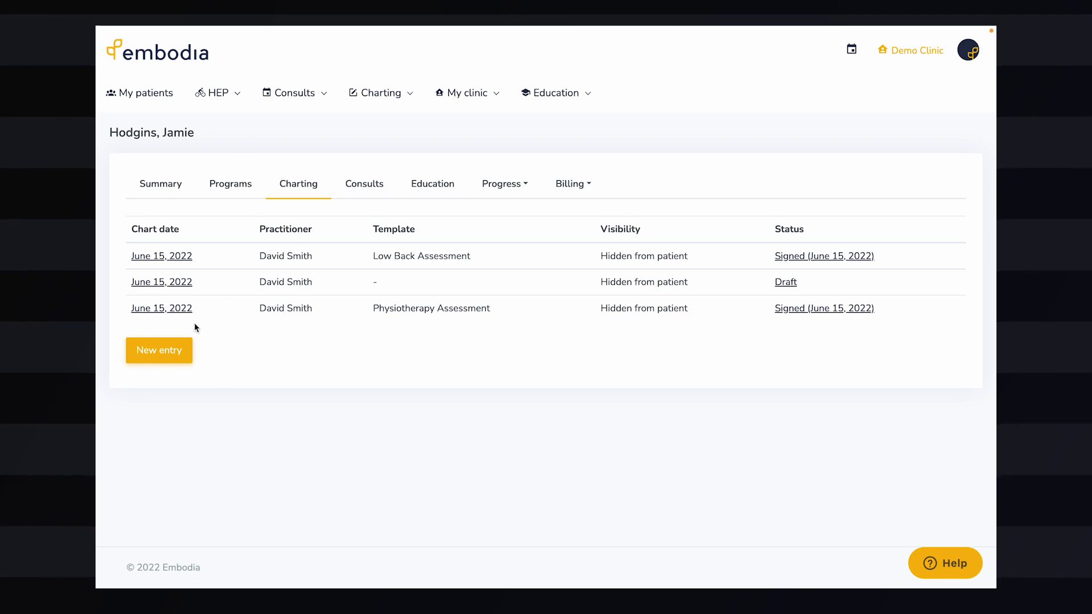
- Review the signed Physiotherapy Assessment entry from its info section to the vitals, and return to the patient's chart list
left_click(175, 314)
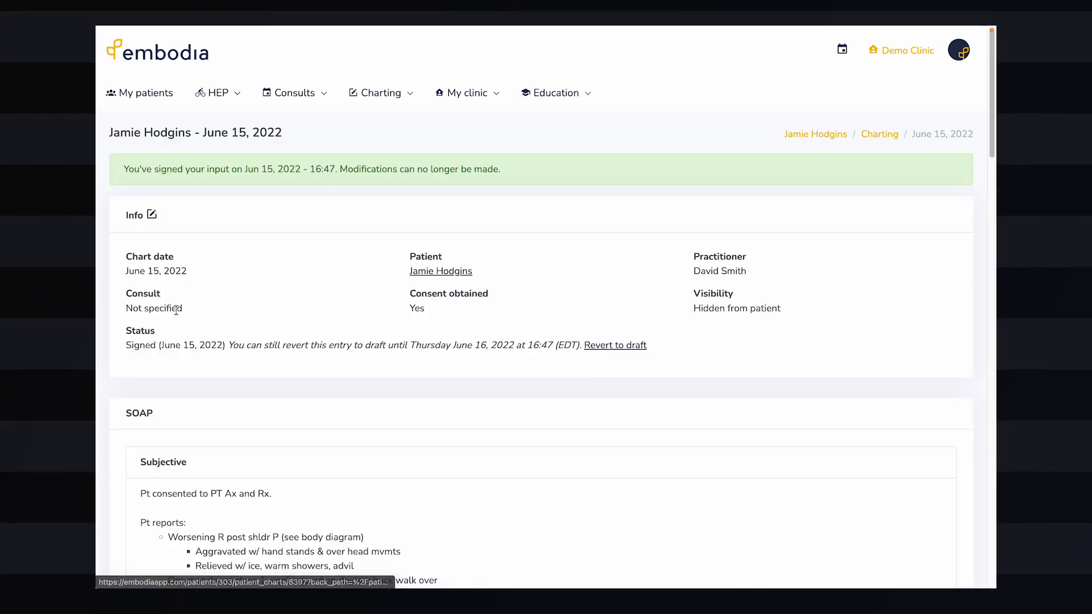
scroll(311, 346, "down", 1)
scroll(311, 349, "down", 10)
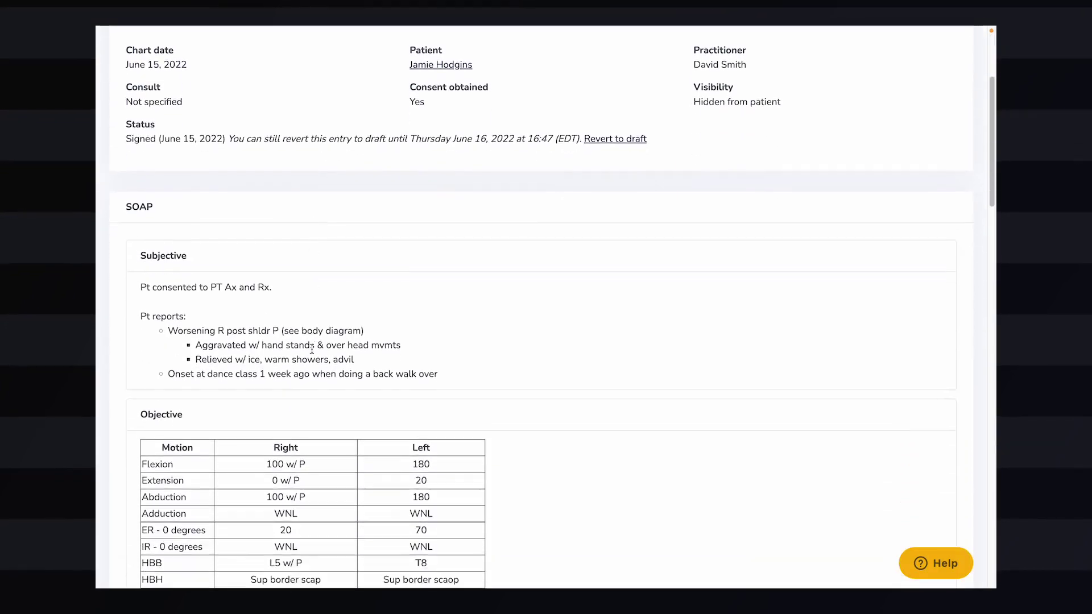
scroll(312, 352, "down", 10)
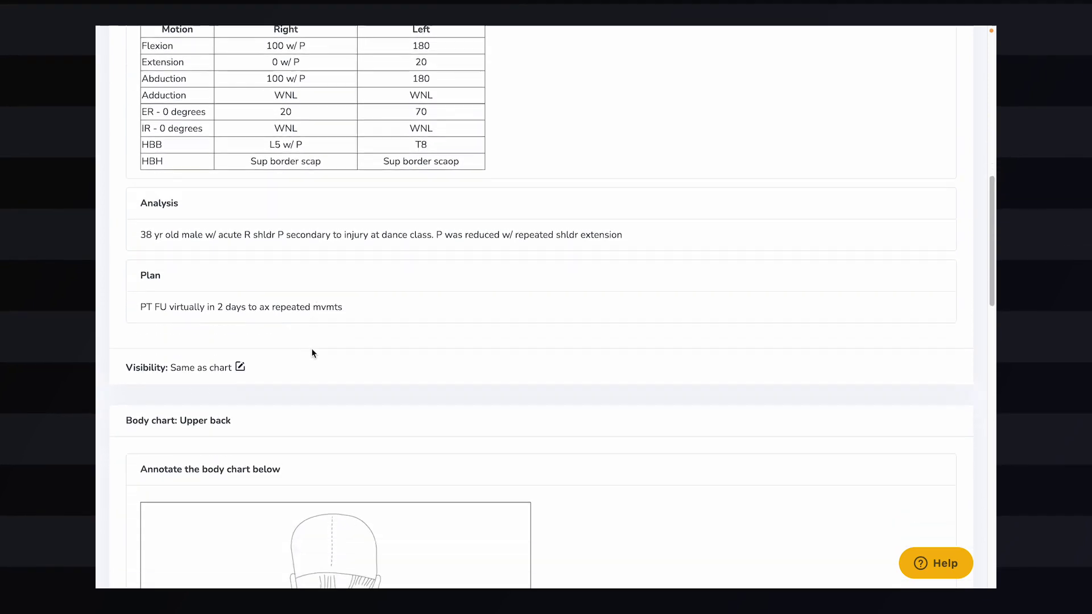
scroll(312, 352, "down", 11)
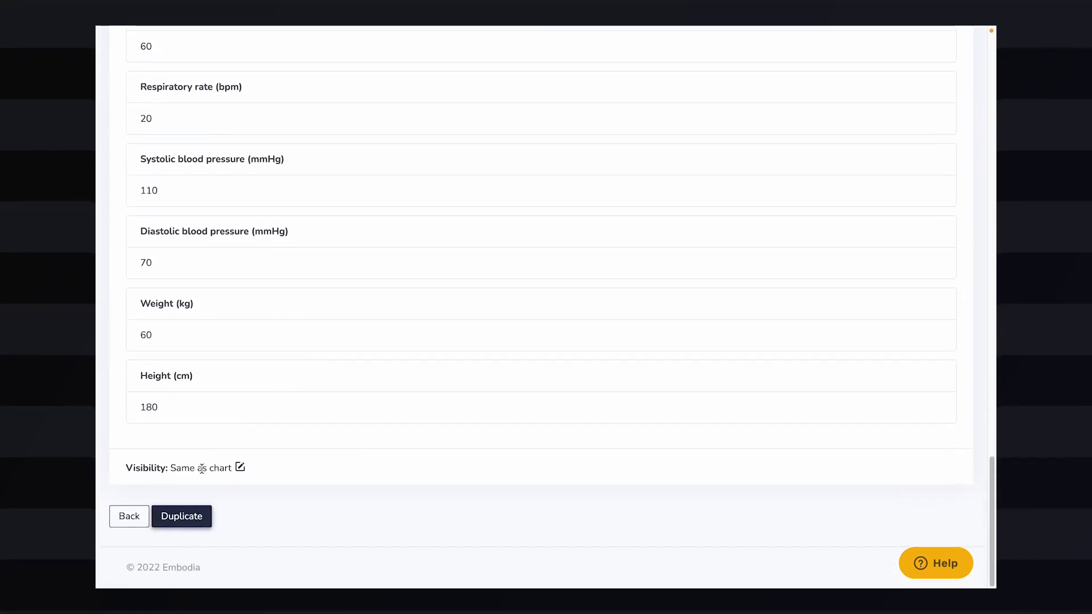
left_click(141, 519)
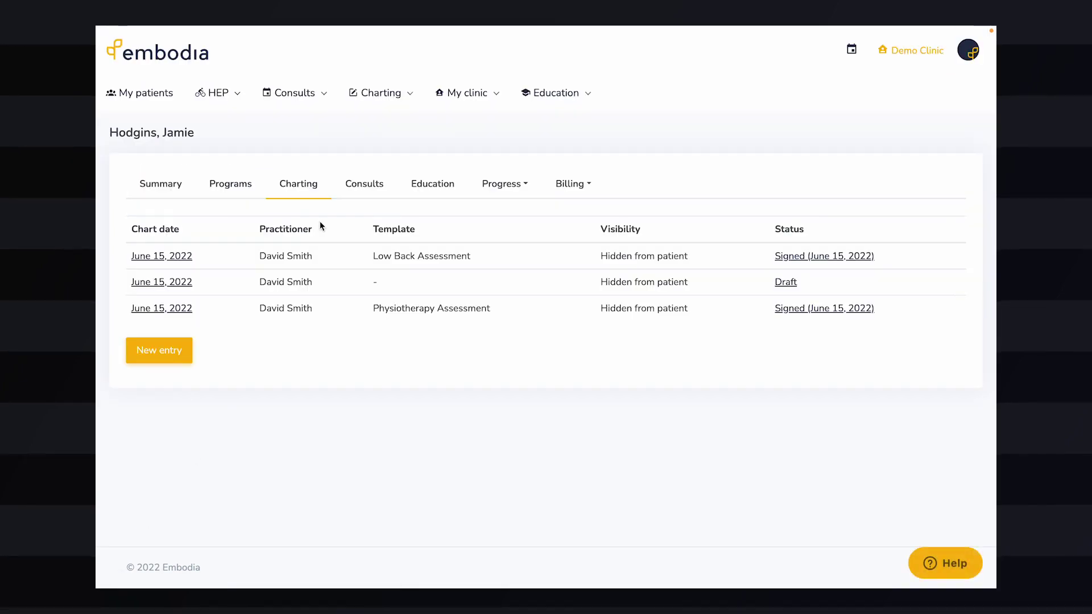
- Open the clinic's charting settings, view the pre-built chart item templates, and return to the chart items list
mouse_move(382, 99)
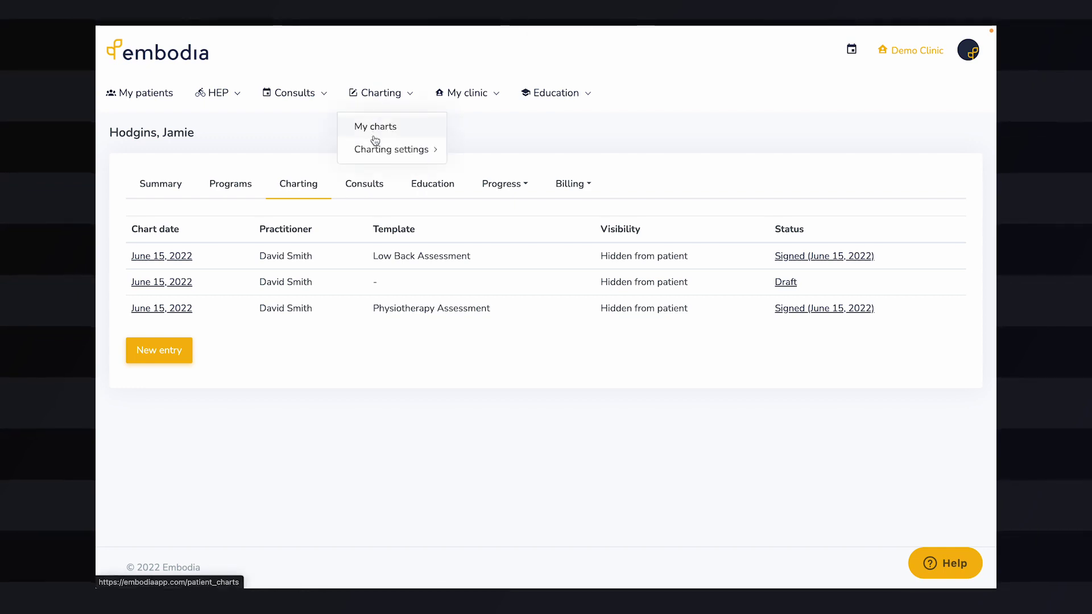
mouse_move(374, 149)
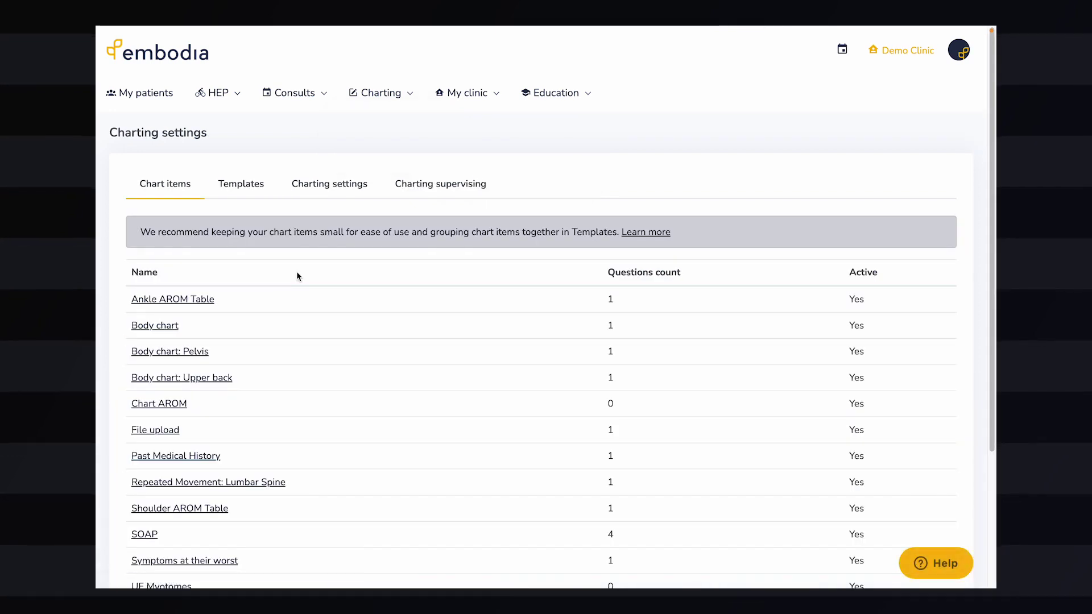
scroll(296, 271, "down", 3)
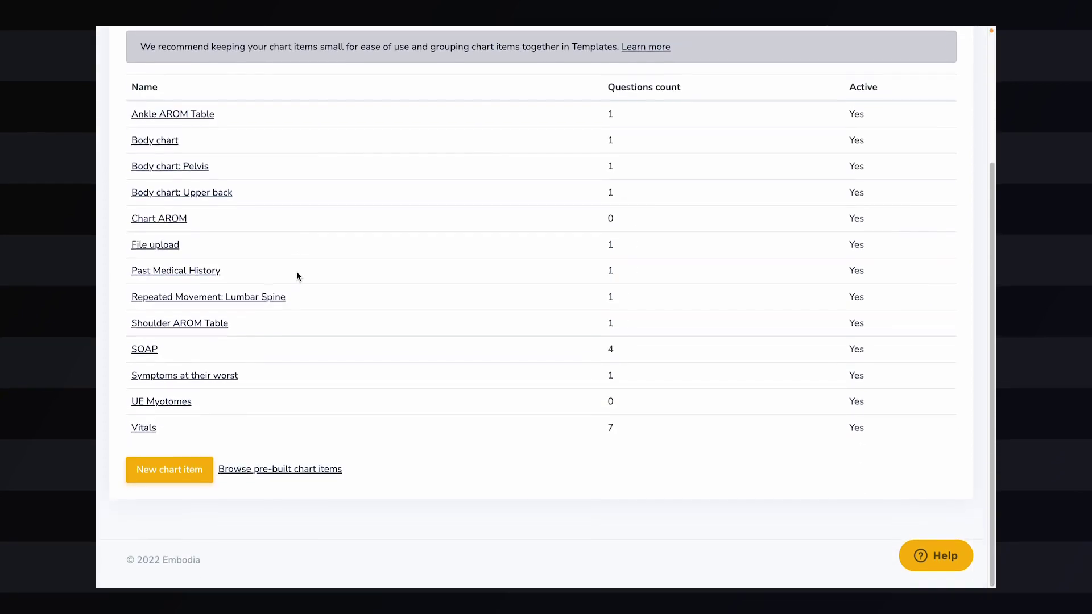
left_click(276, 482)
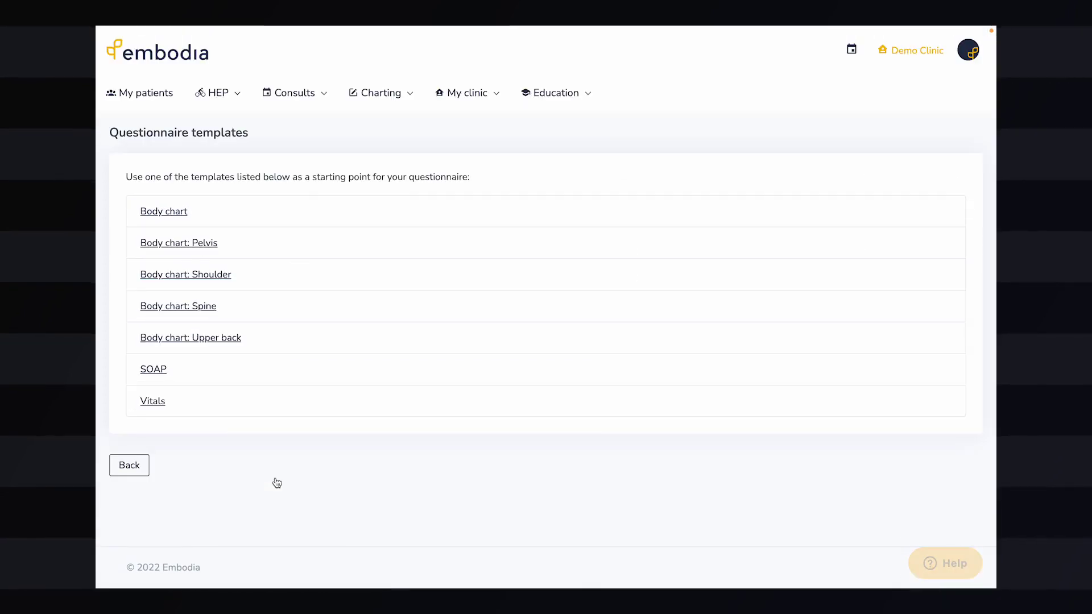
left_click(141, 466)
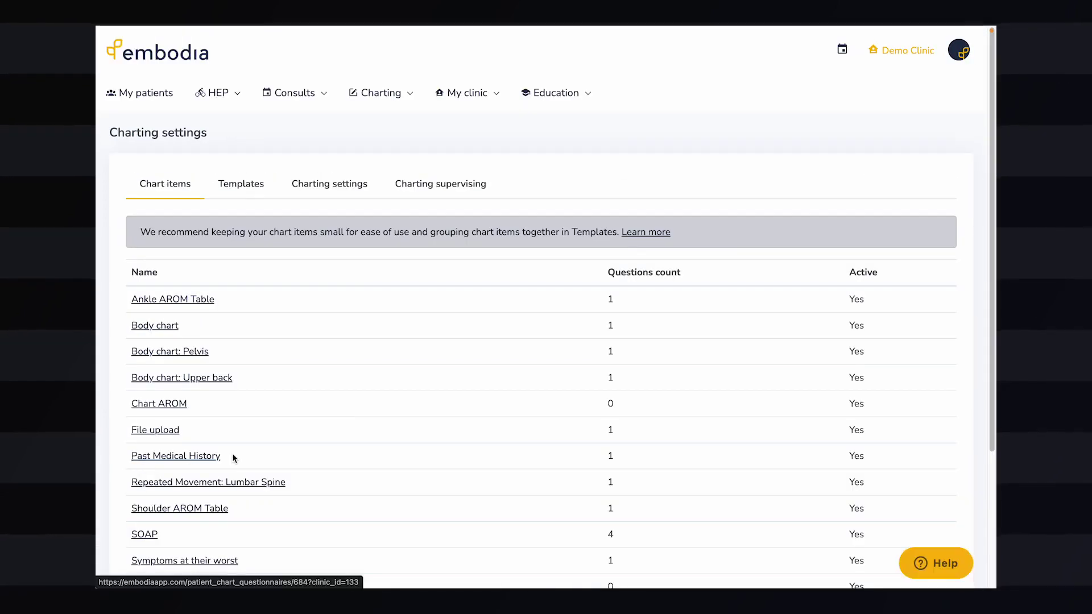
- Create an active chart item named "Repeated movement: Lumbar spine"
scroll(232, 453, "down", 3)
left_click(171, 481)
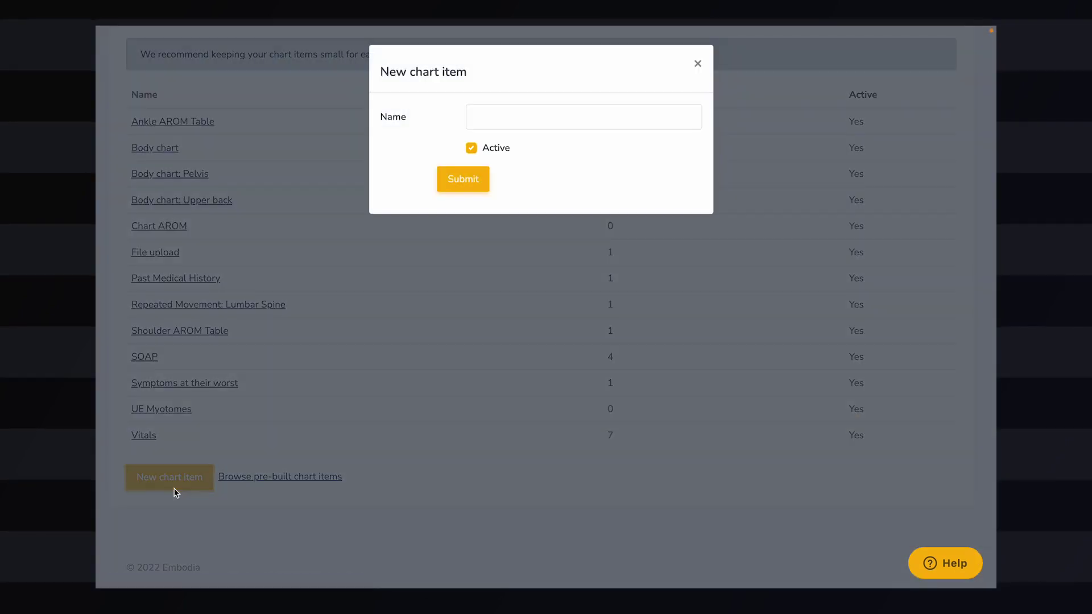
left_click(509, 117)
type("Repeated movement:")
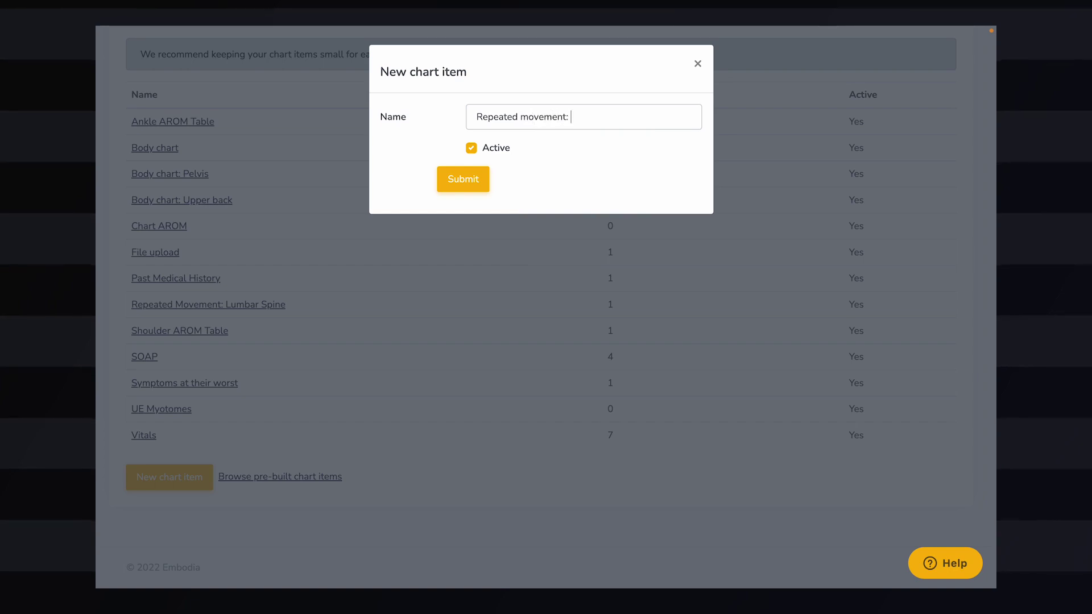
type(" Lumbar spine")
left_click(446, 181)
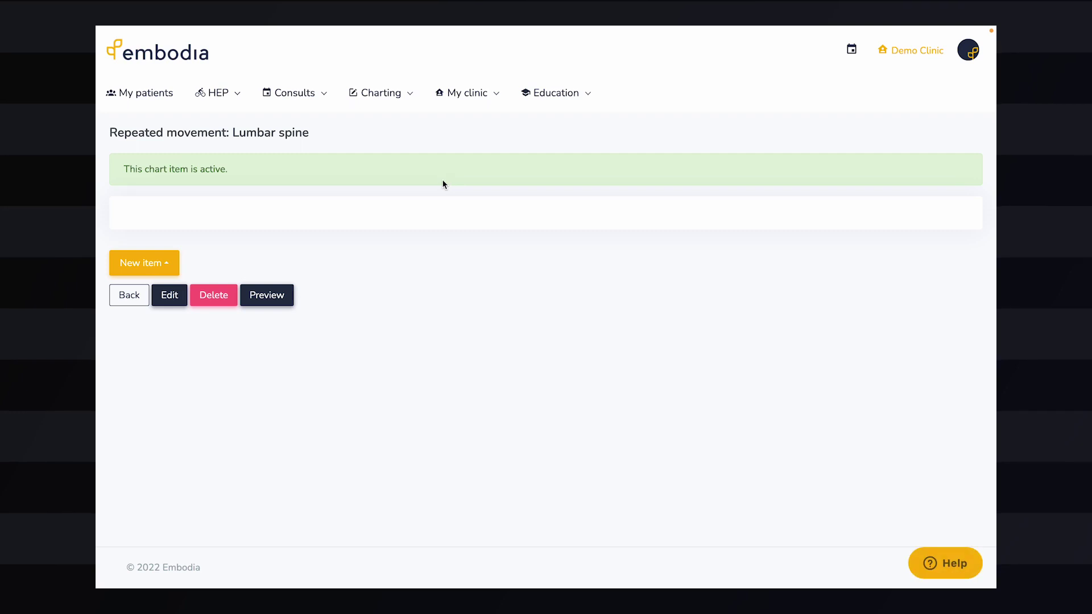
- Add instruction "Repeated movement assessment. Describe the effect. During: produces, abolishes, increases, decreases, no effect, centralizing, peripheralizing. After: better, worse, no better, no worse, no effect, centralized, peripheralized"
left_click(172, 266)
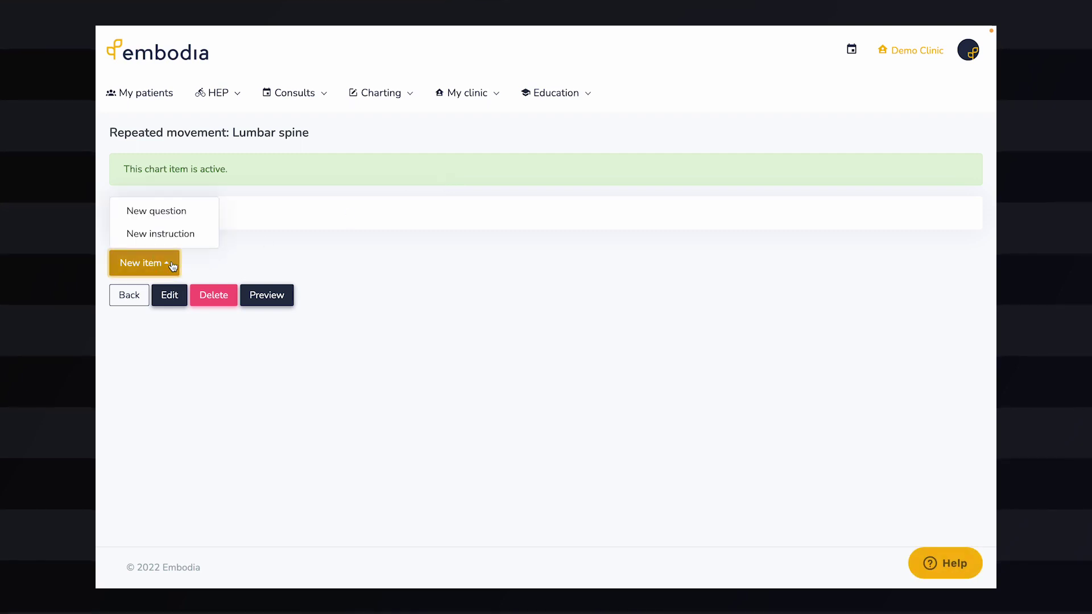
left_click(167, 235)
left_click(368, 241)
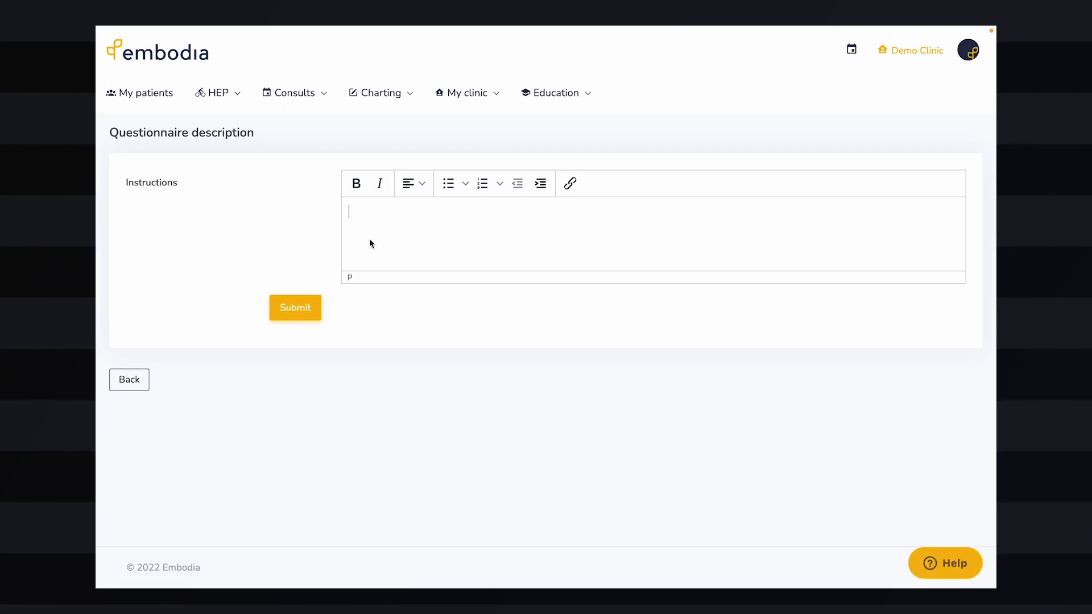
type("Repeated movement assessment. Describe the effect. During: produces, abolishes, increases, decreases, no effect, centralizing, peripheralizing. After: better, worse, no better, no worse, no effect, centralized, peripheralized")
- Split the instruction into separate paragraphs starting at "Describe the effect", "During:" and "After:", and submit it
left_click(496, 211)
key("Return")
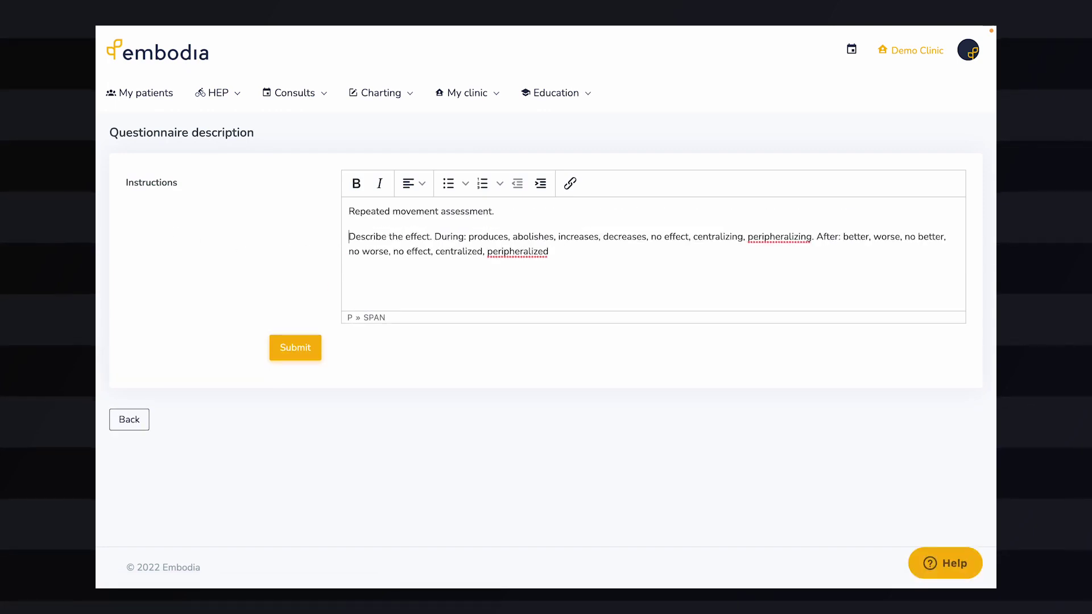
left_click(435, 237)
key("Return")
left_click(731, 263)
key("Return")
left_click(295, 387)
- Add an active free-text, multiline question "Repeated movement: low back" to the chart item and return to the chart items list
left_click(142, 414)
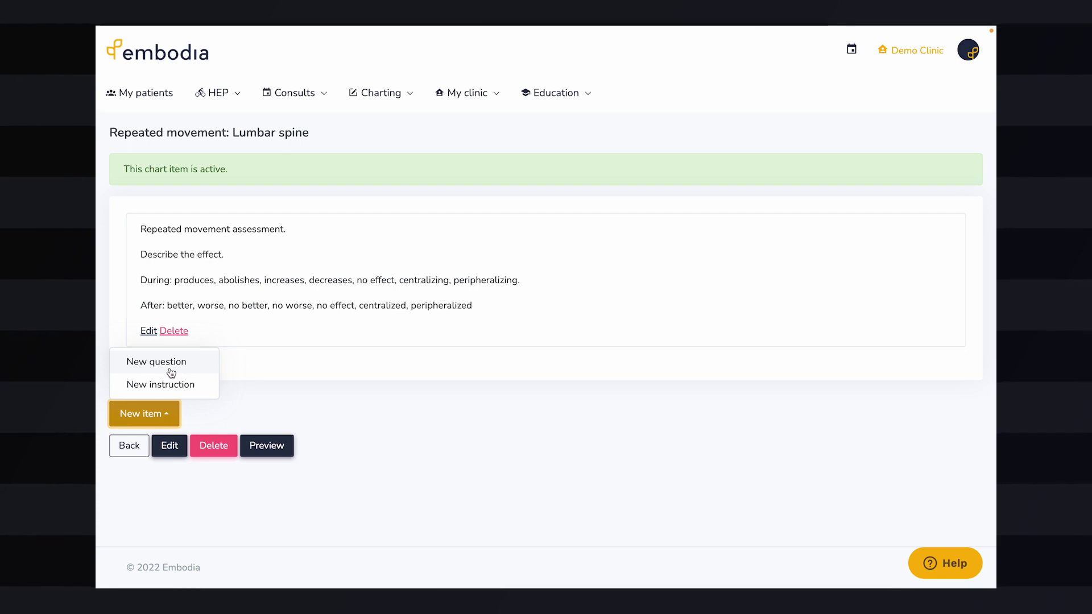
left_click(170, 369)
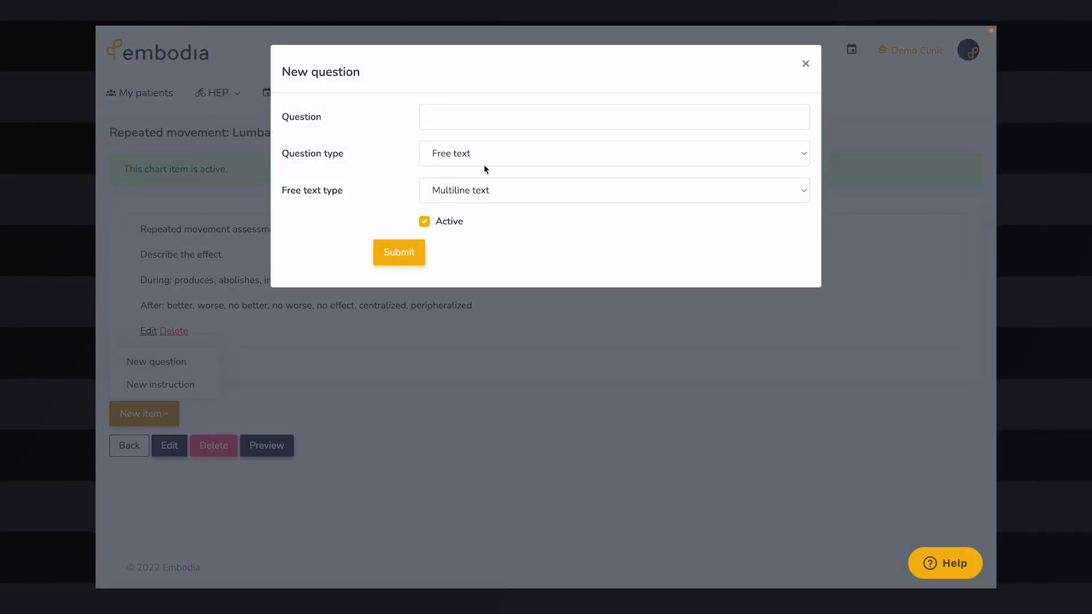
left_click(495, 159)
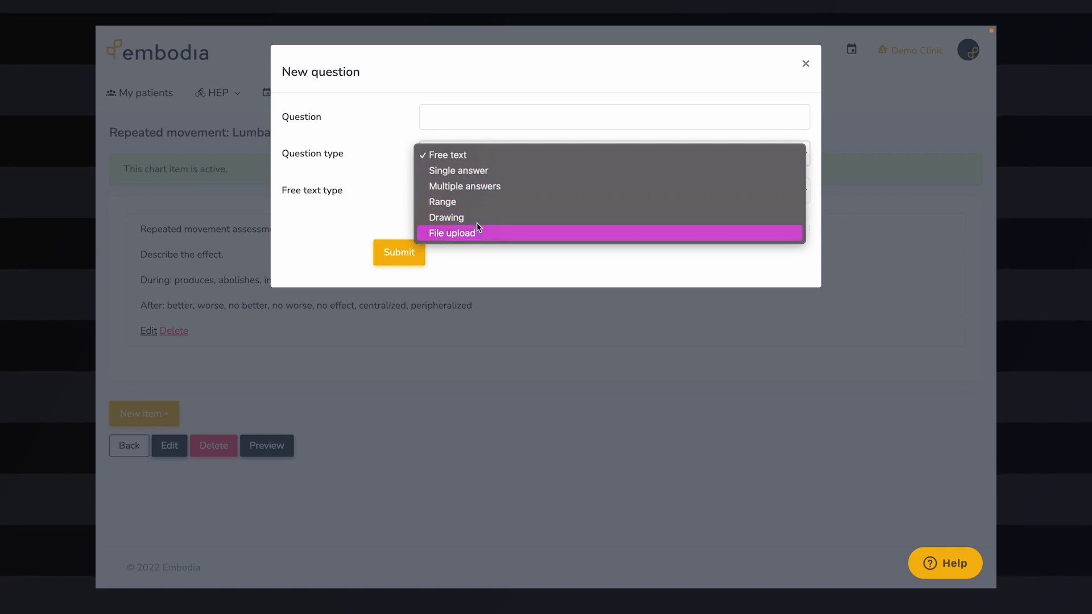
left_click(367, 154)
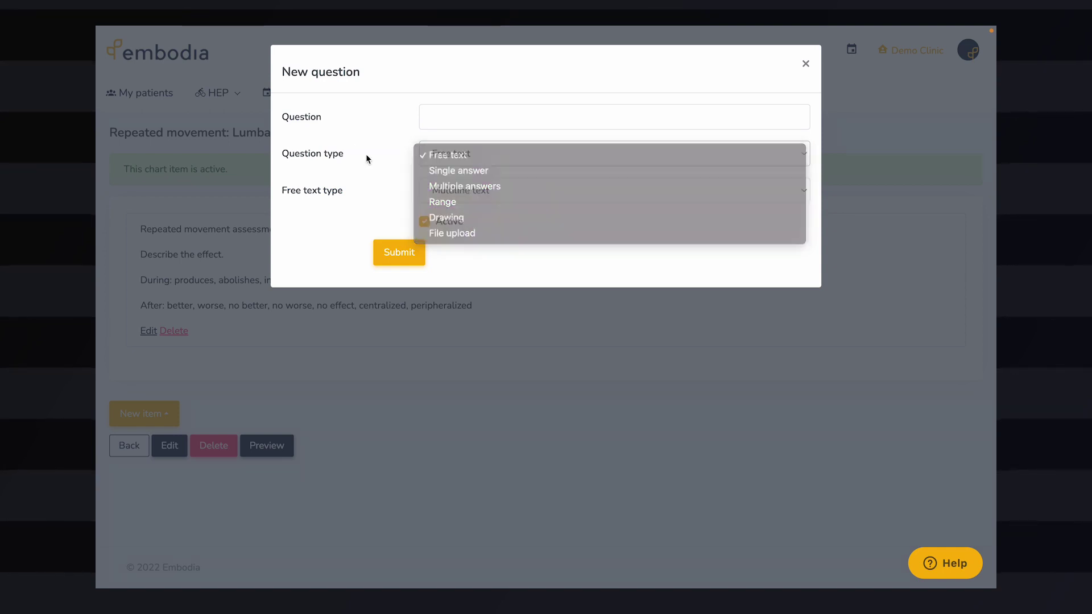
left_click(444, 116)
type("Repeated movement: low back")
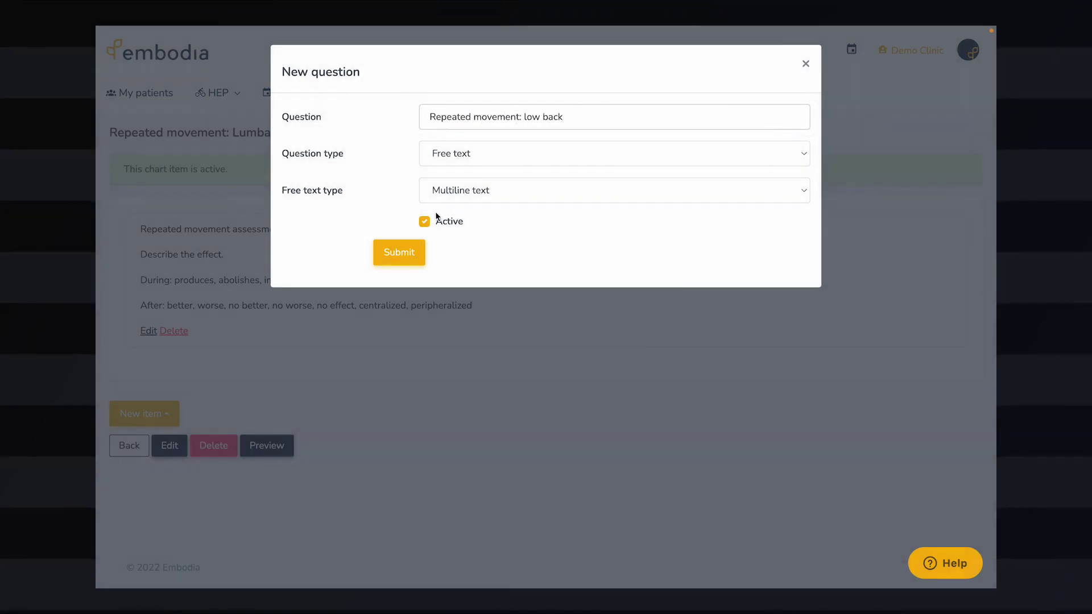
left_click(398, 250)
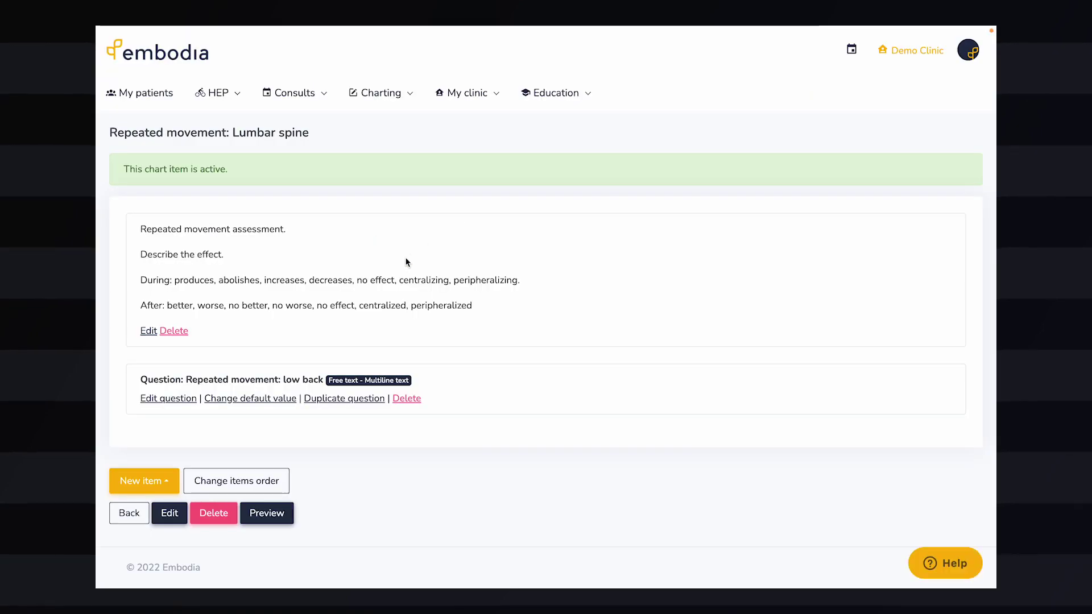
left_click(129, 513)
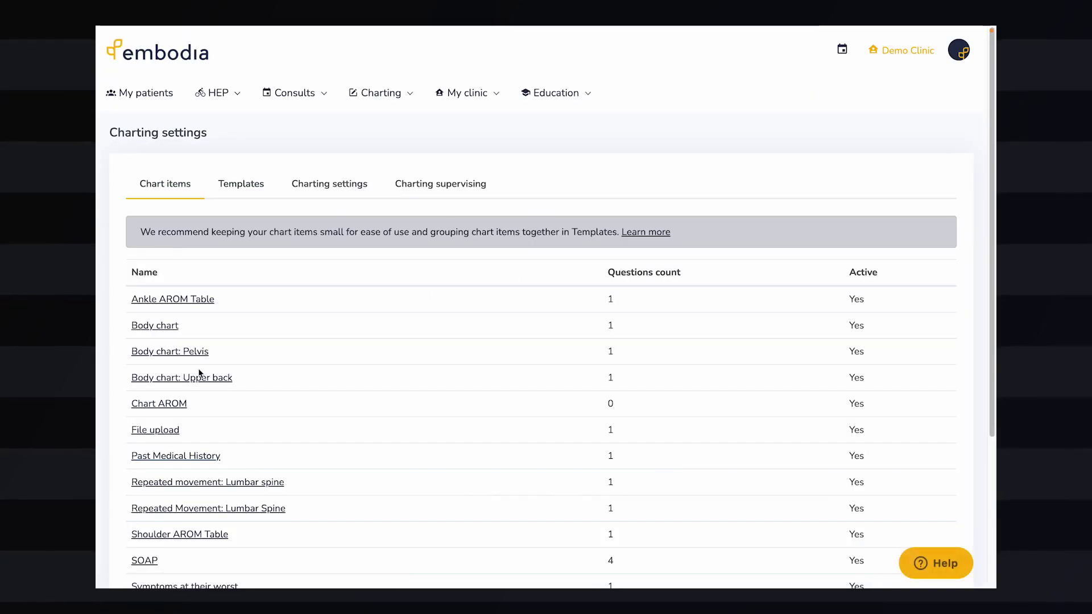
- Create an active chart template named "Low Back Assessment"
left_click(242, 189)
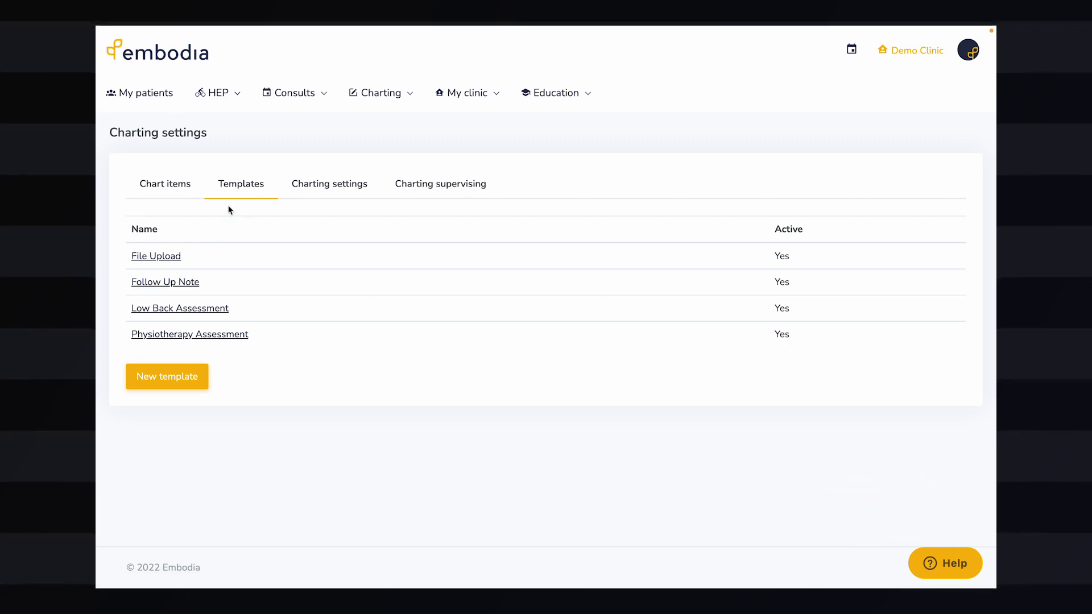
left_click(157, 380)
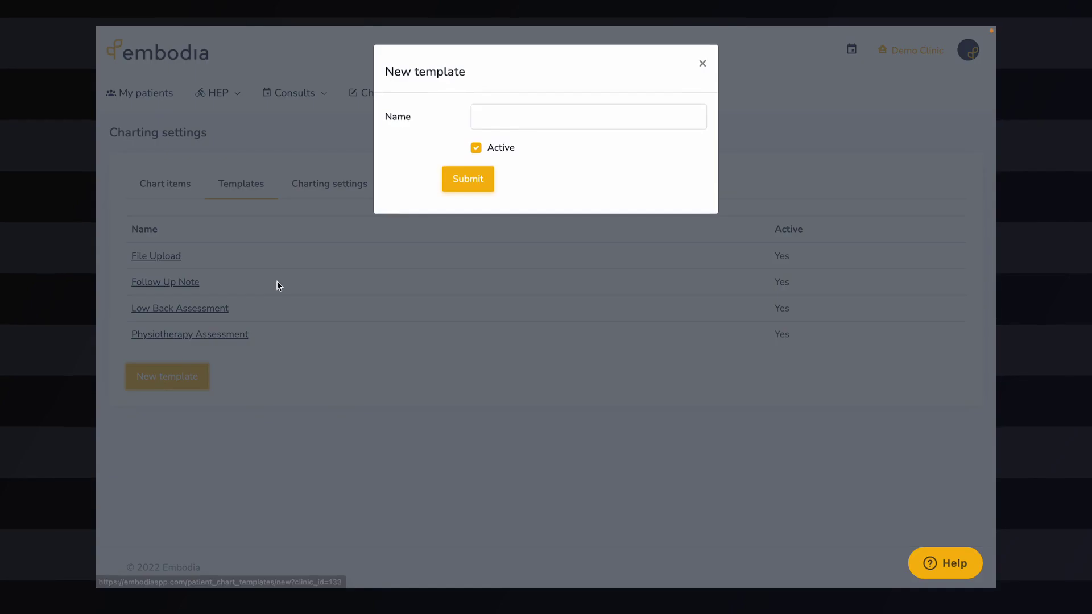
left_click(534, 116)
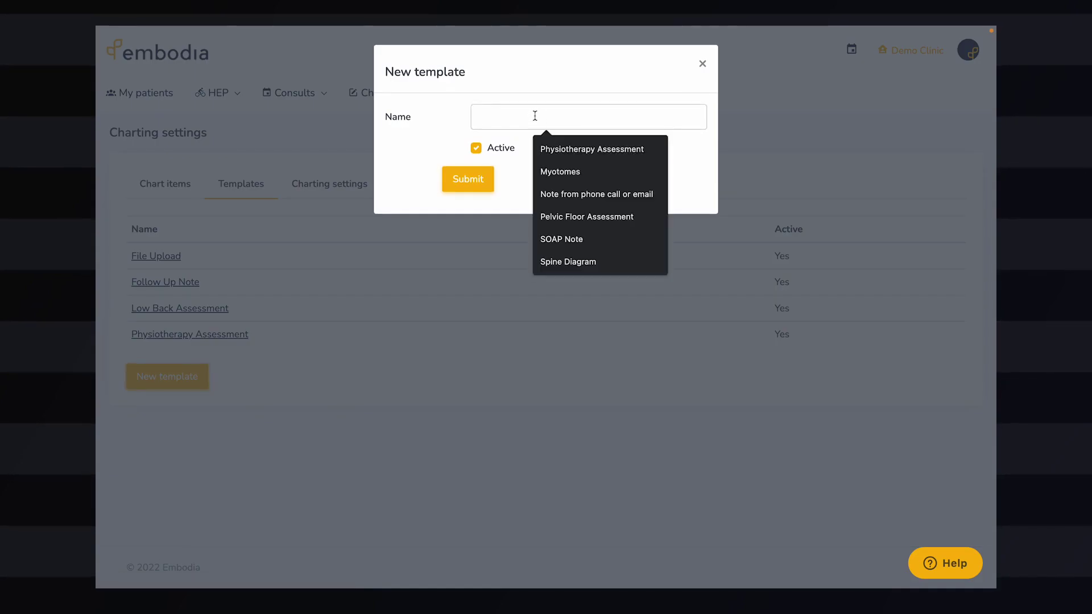
type("Low Back Assessment")
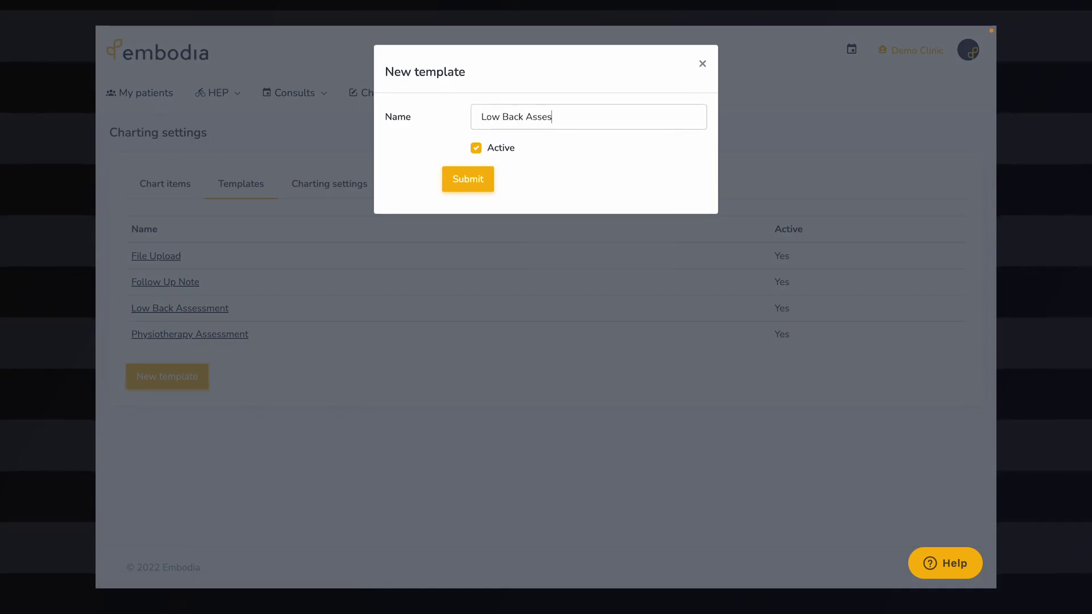
left_click(484, 179)
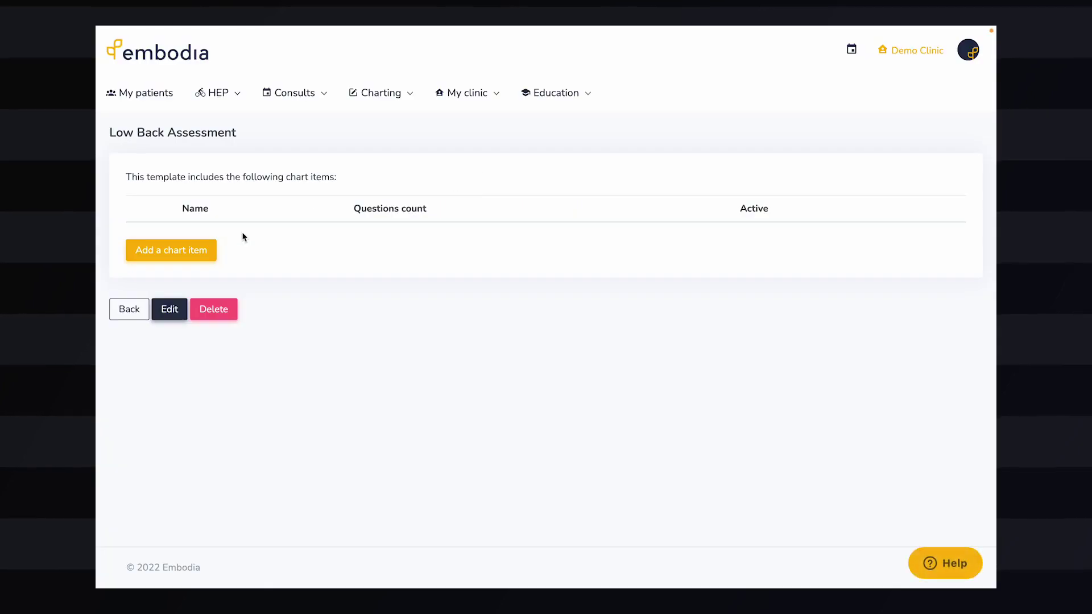
- Add the Past Medical History and Body chart: Pelvis chart items to the Low Back Assessment template
left_click(183, 250)
left_click(483, 127)
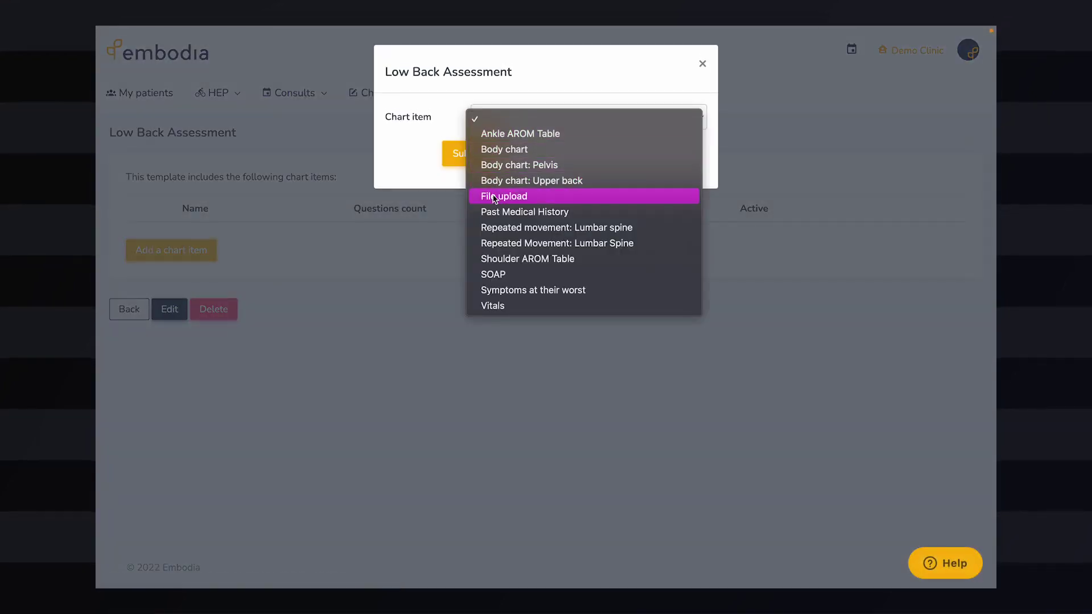
left_click(488, 212)
left_click(474, 167)
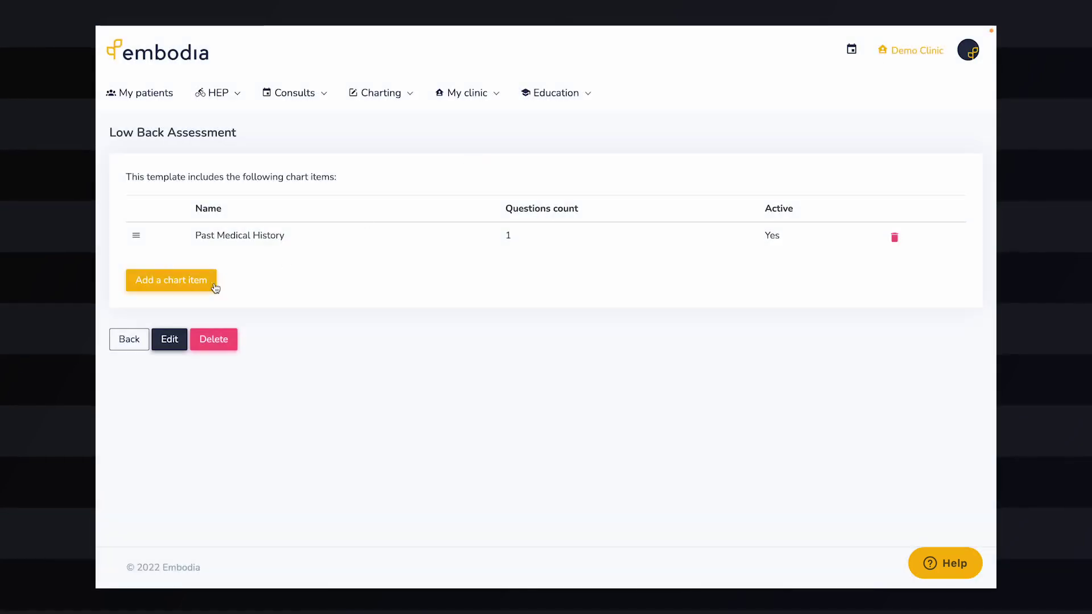
left_click(171, 280)
left_click(524, 121)
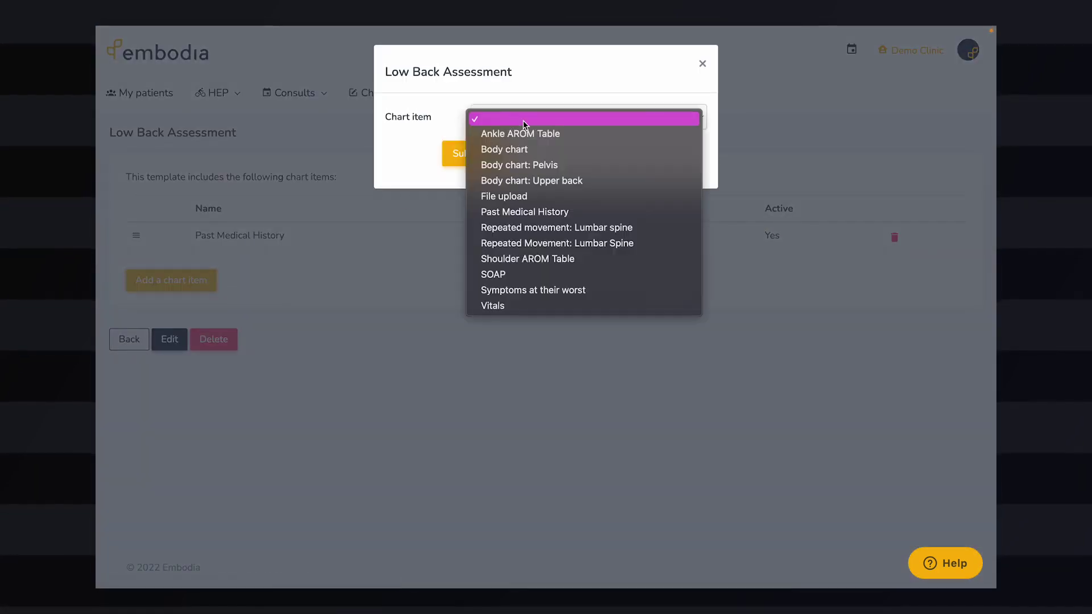
left_click(521, 164)
left_click(479, 153)
- Add the Body chart and "Repeated movement: Lumbar spine" chart items to the Low Back Assessment template
left_click(197, 311)
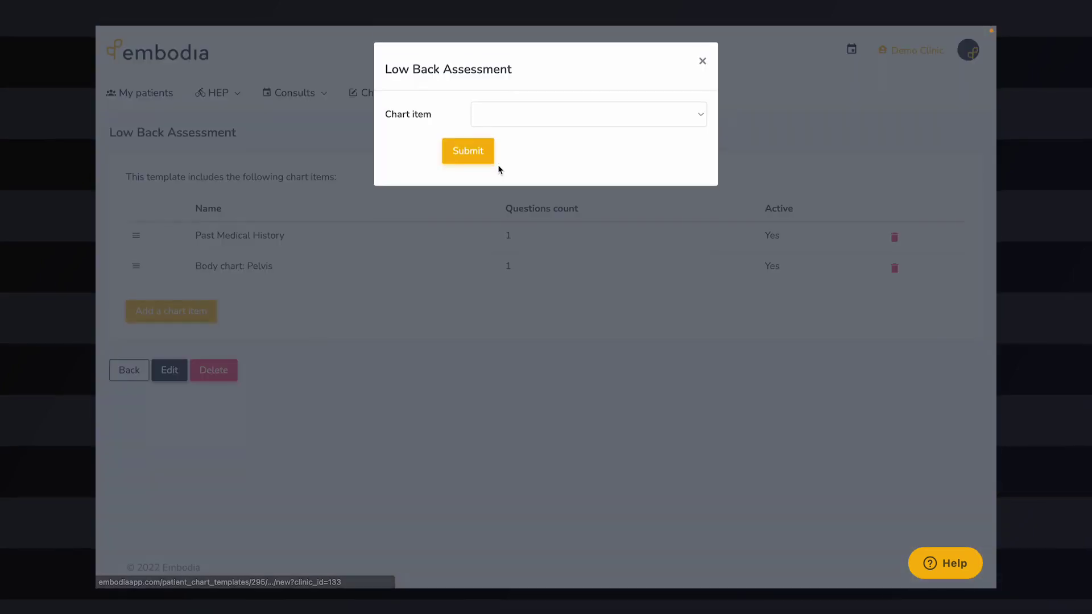
left_click(524, 121)
left_click(523, 149)
left_click(475, 153)
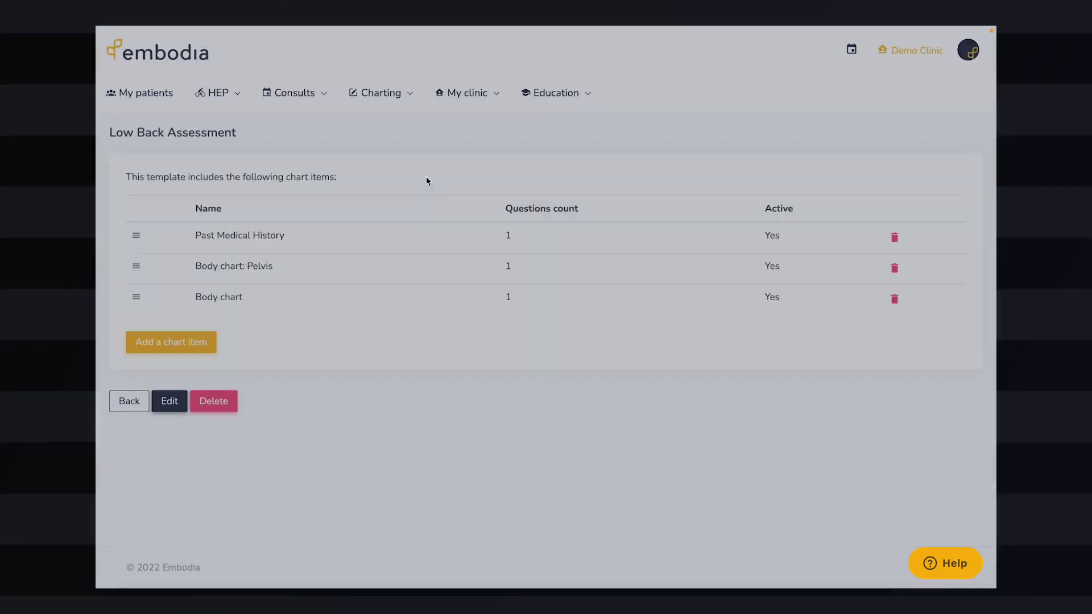
left_click(181, 341)
left_click(548, 118)
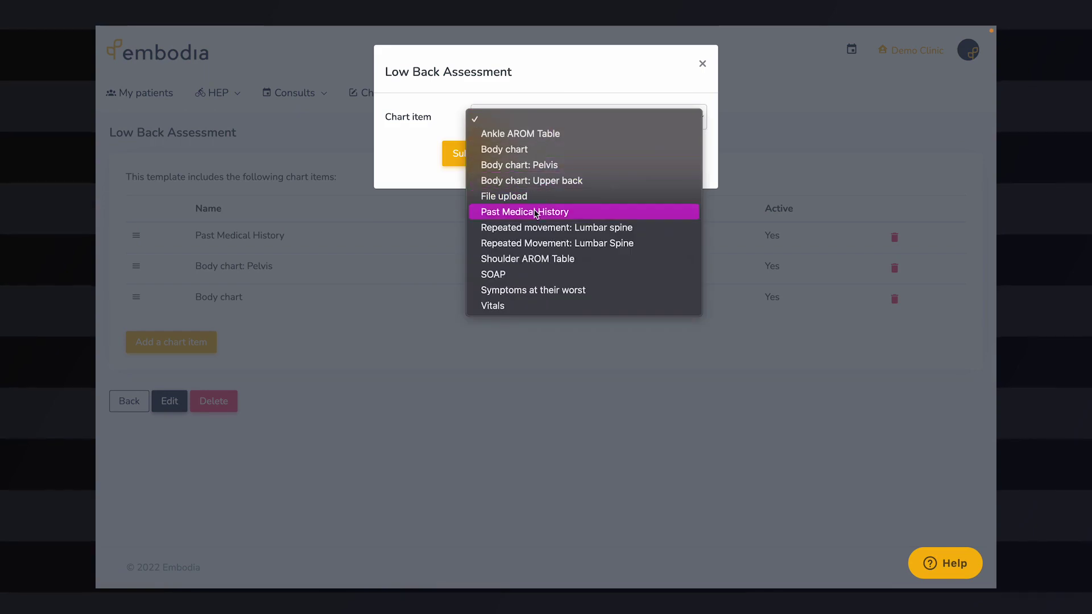
left_click(539, 228)
left_click(488, 157)
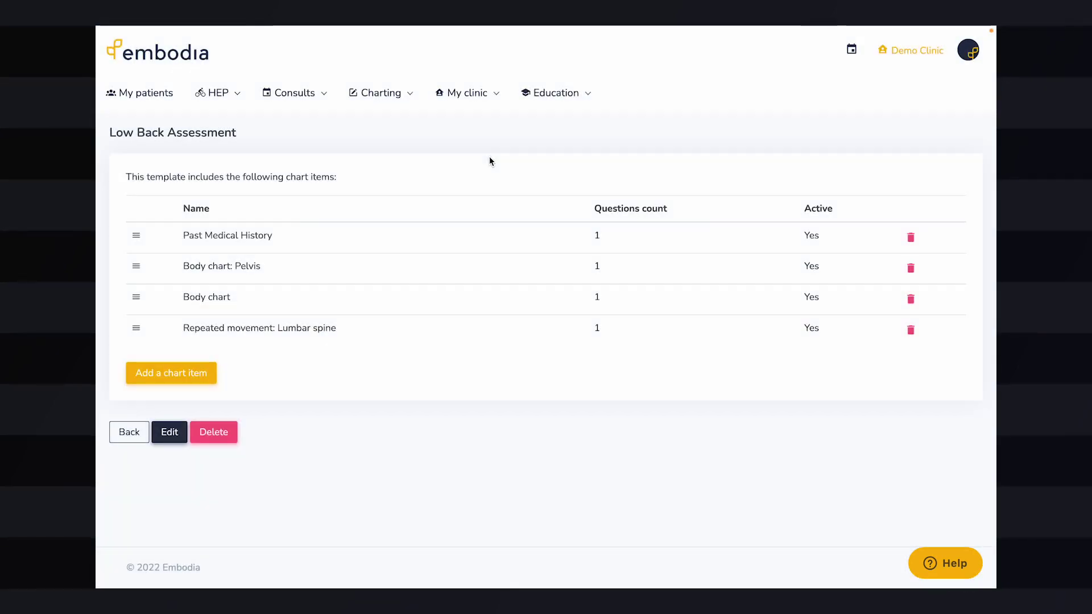
- Move the Body chart: Pelvis item above Past Medical History in the template and return to the templates list
left_click(137, 266)
left_click_drag(136, 266, 135, 233)
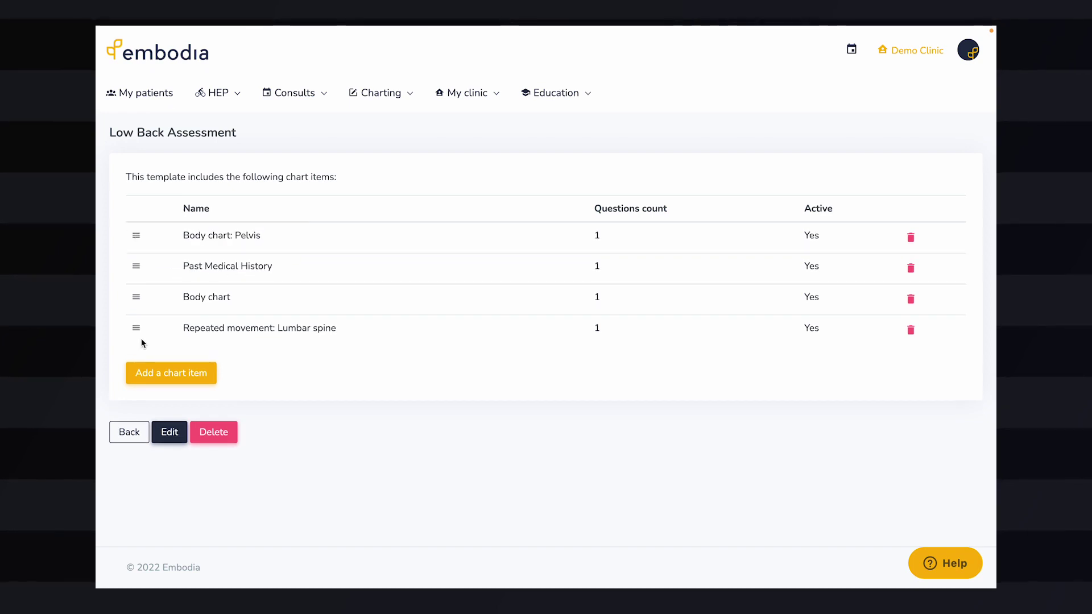
left_click(128, 435)
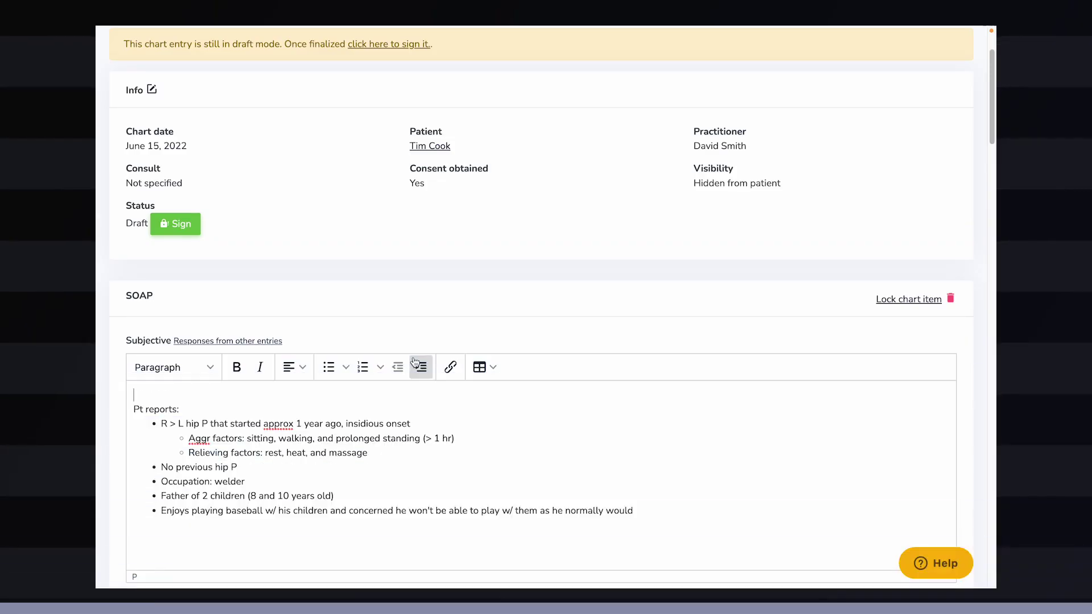
- Insert the snippet "Pt consented to physiotherapy in-person assessment and treatment" above "Pt reports:" in the Subjective answer
type("#")
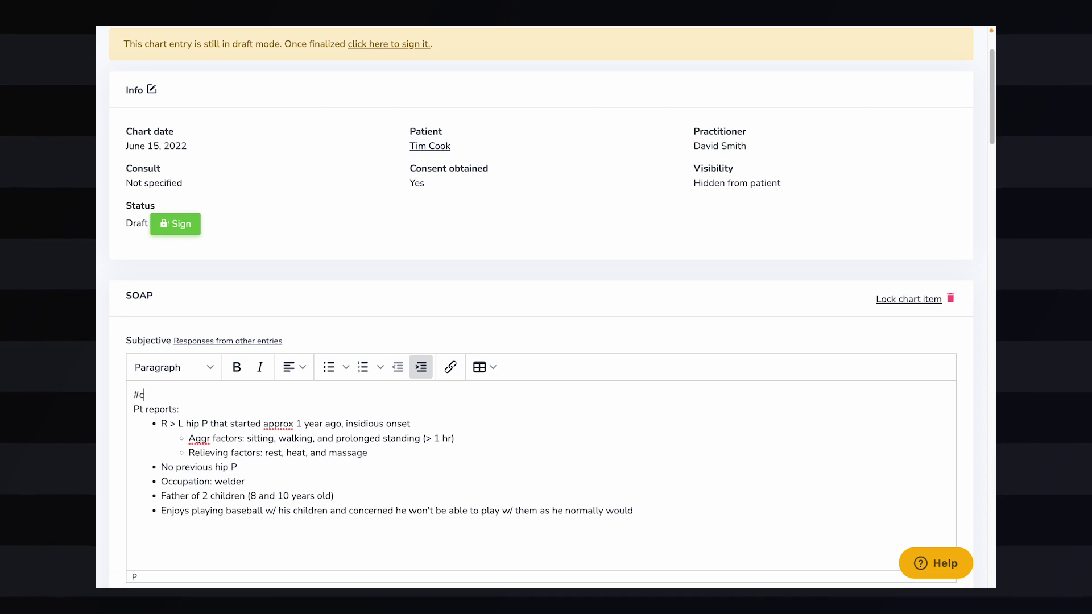
type("con")
left_click(181, 417)
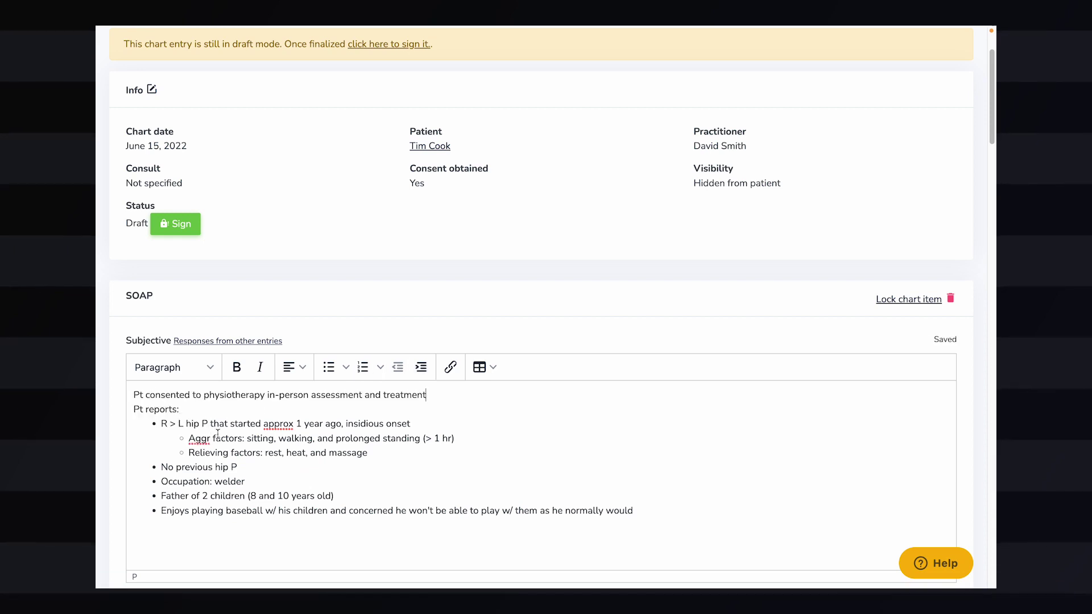
- Insert the hiparom range-of-motion table snippet into the SOAP Objective answer
scroll(250, 433, "down", 4)
left_click(247, 433)
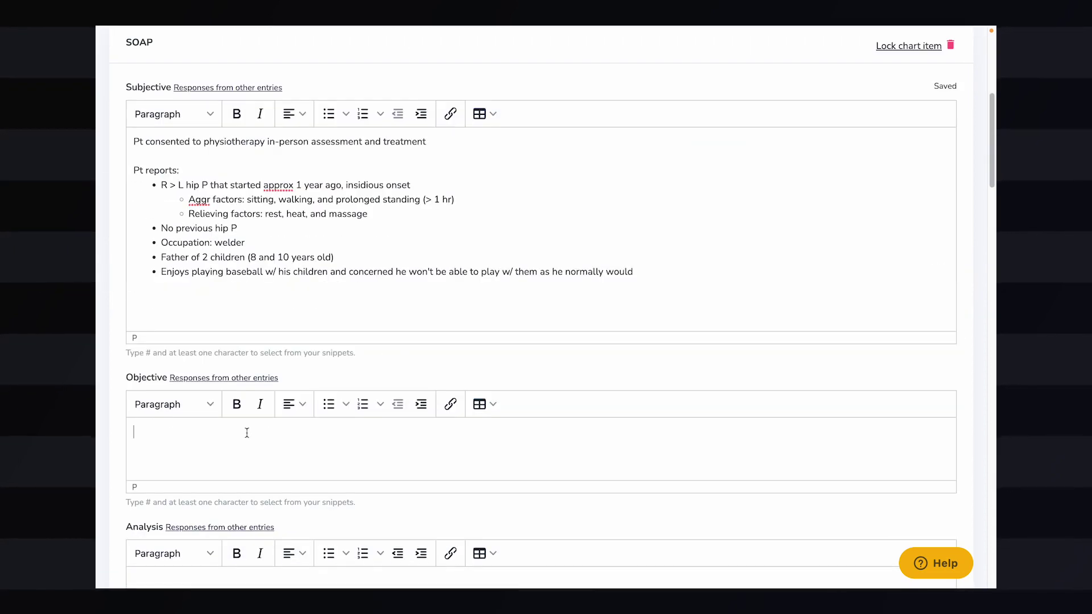
type("#hi")
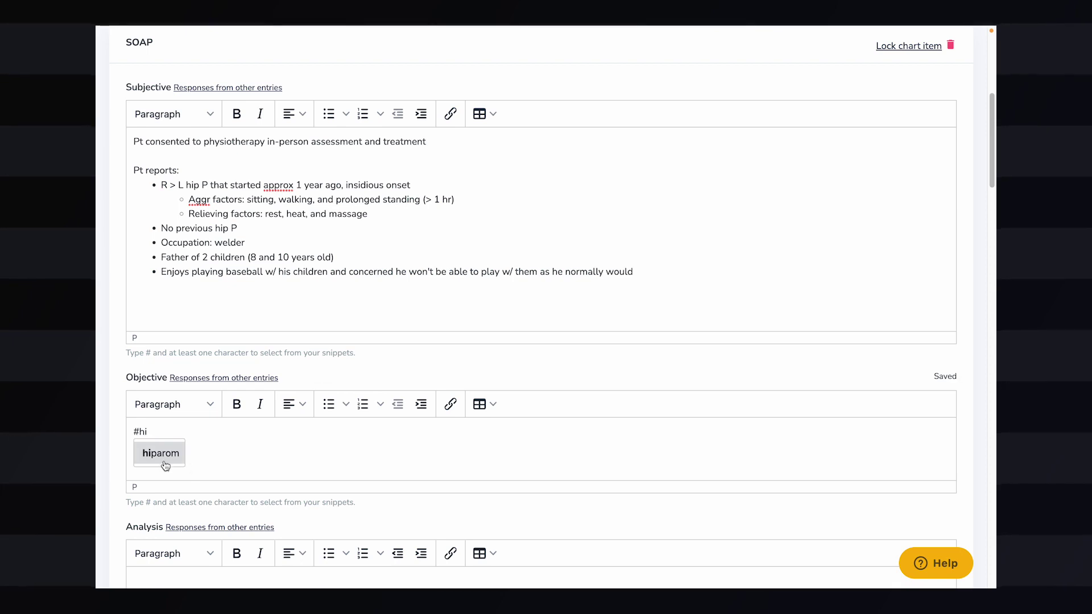
left_click(166, 465)
scroll(323, 436, "down", 3)
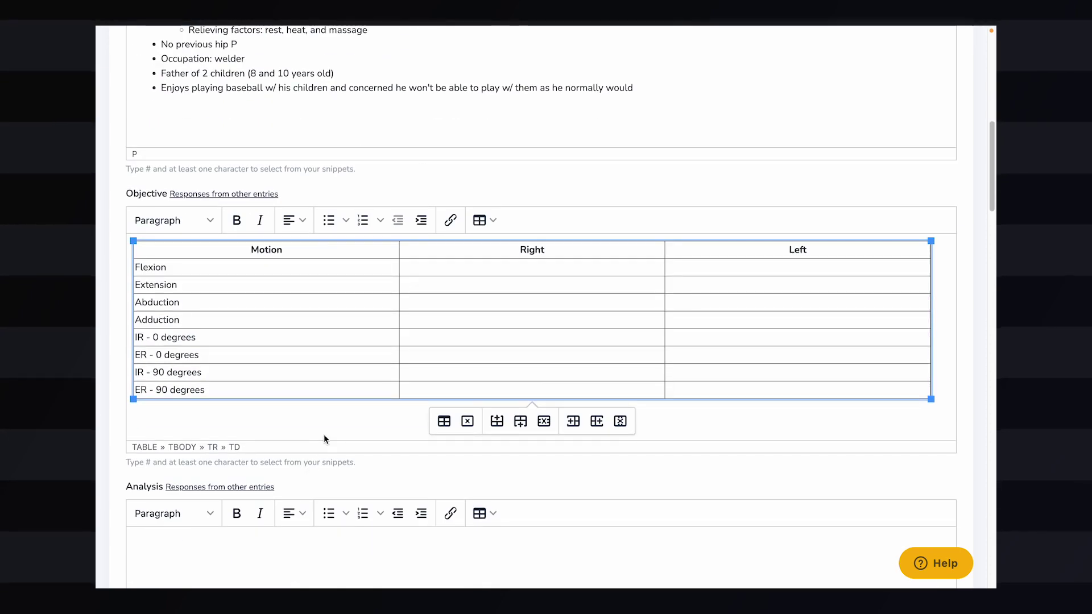
- Open the snippets list in the charting settings for the personal account
scroll(323, 435, "up", 7)
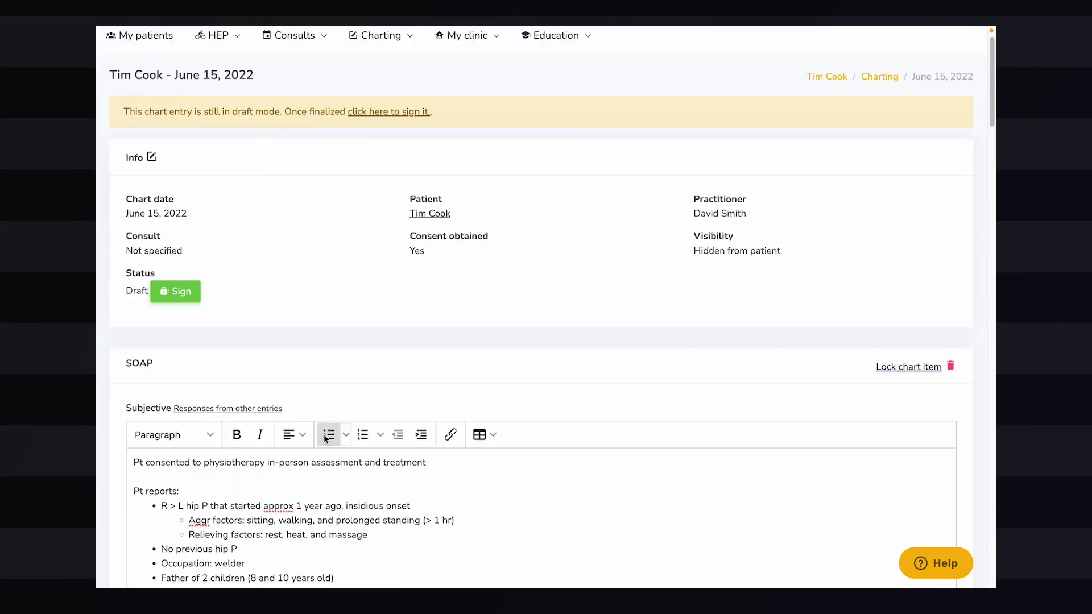
scroll(323, 434, "up", 2)
mouse_move(384, 108)
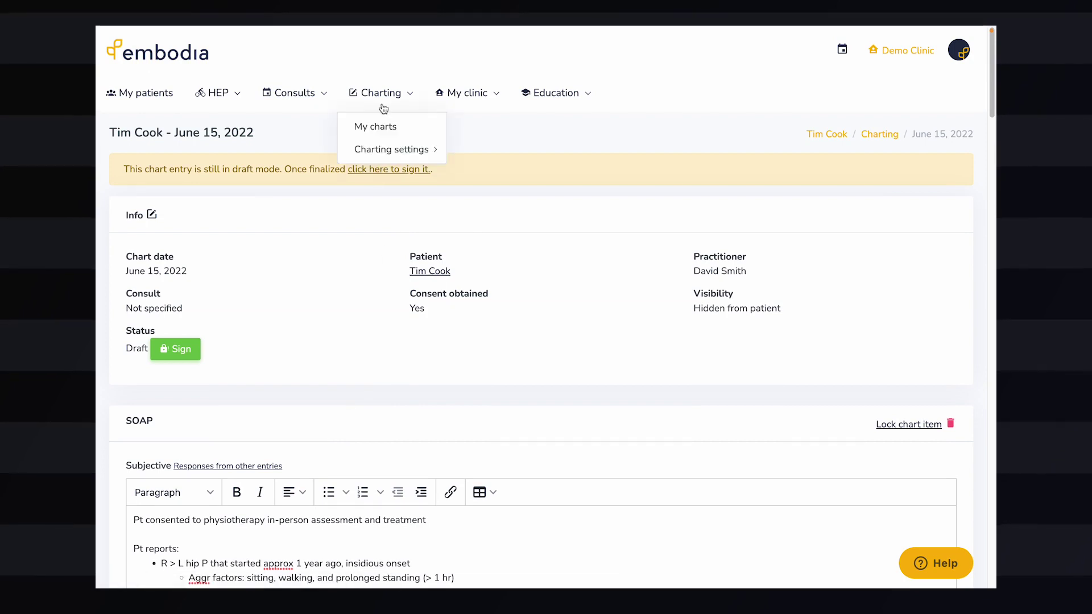
mouse_move(381, 149)
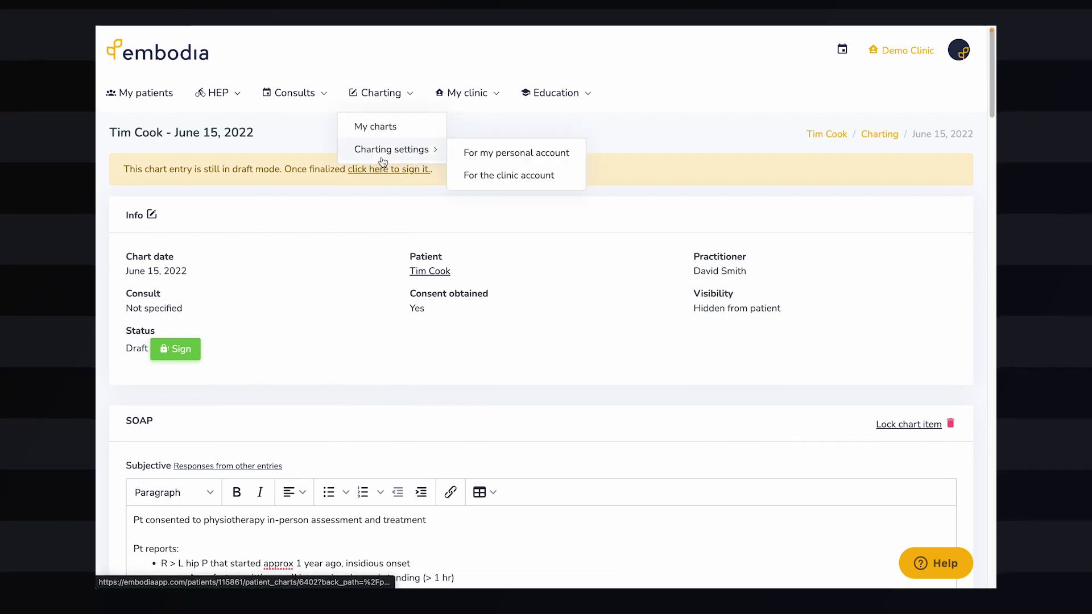
left_click(504, 154)
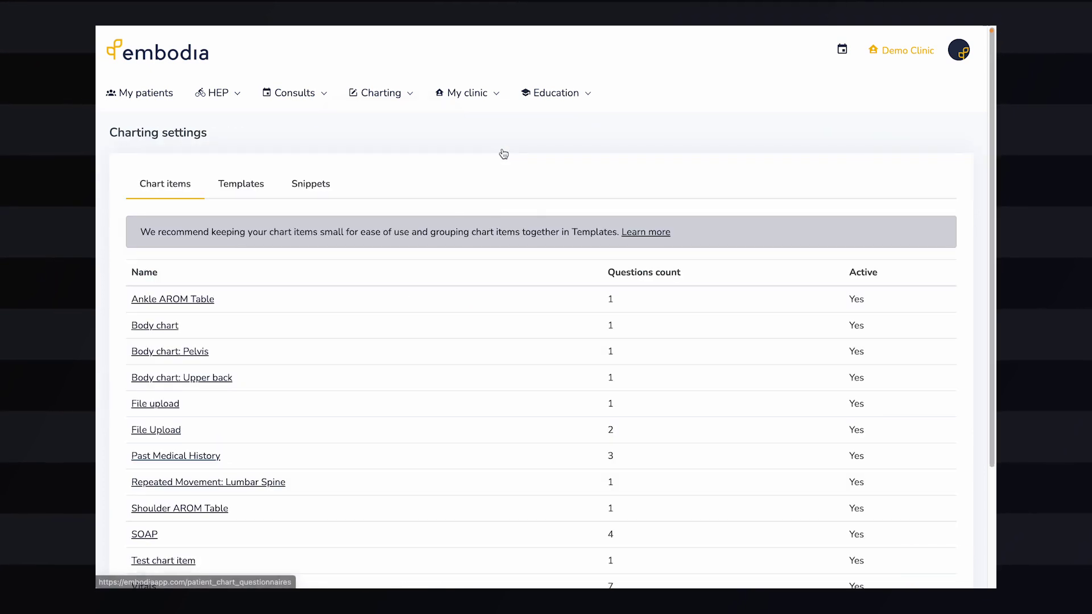
left_click(317, 188)
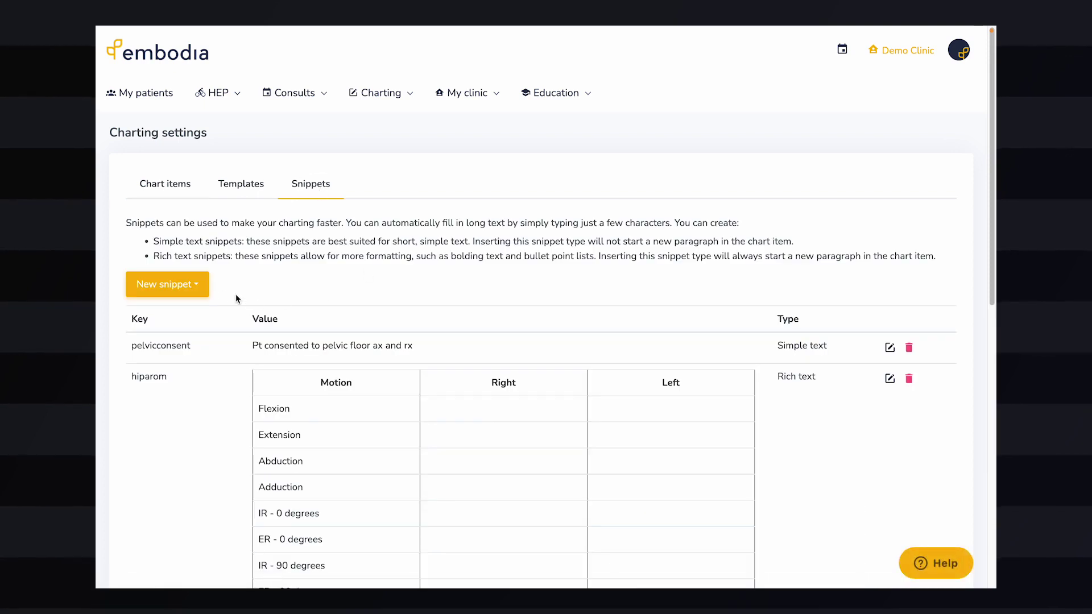
scroll(202, 296, "down", 1)
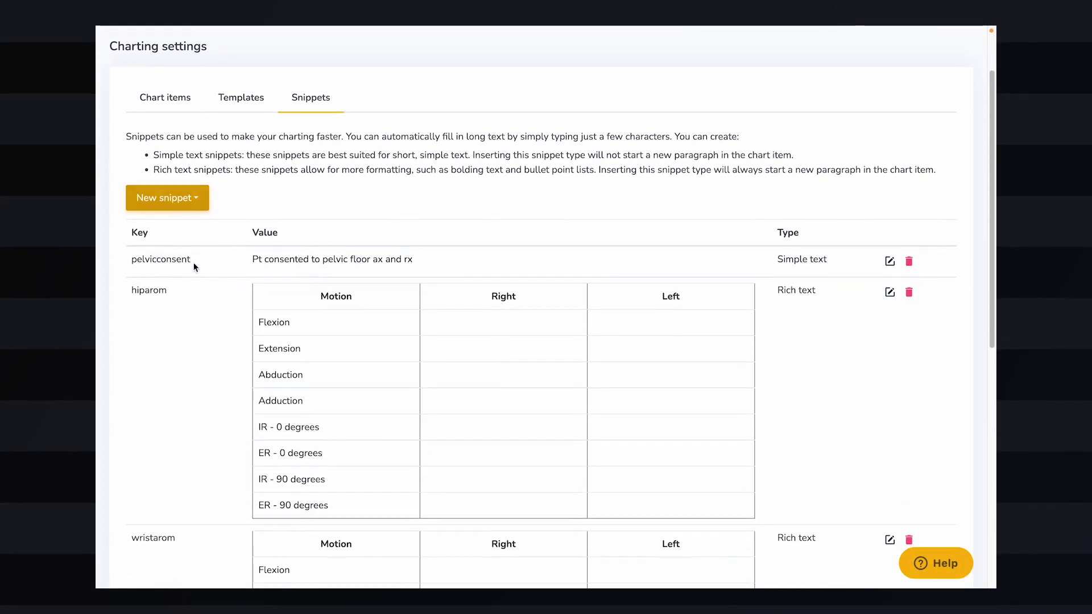
- Create a simple text snippet with the key "plan" and the value "PT recommended in clinic follow up in"
left_click(187, 199)
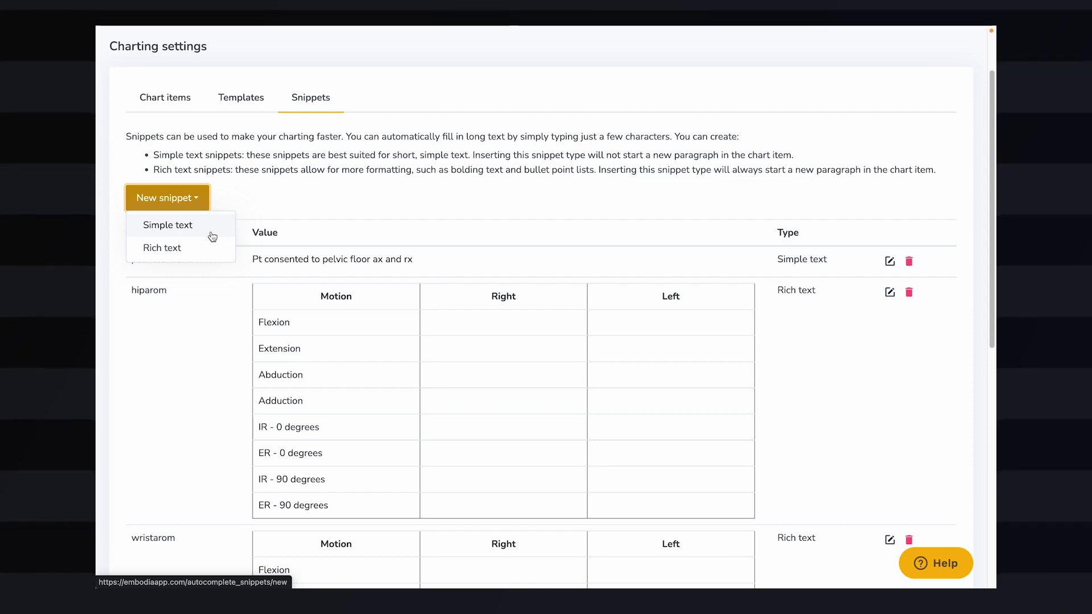
left_click(212, 236)
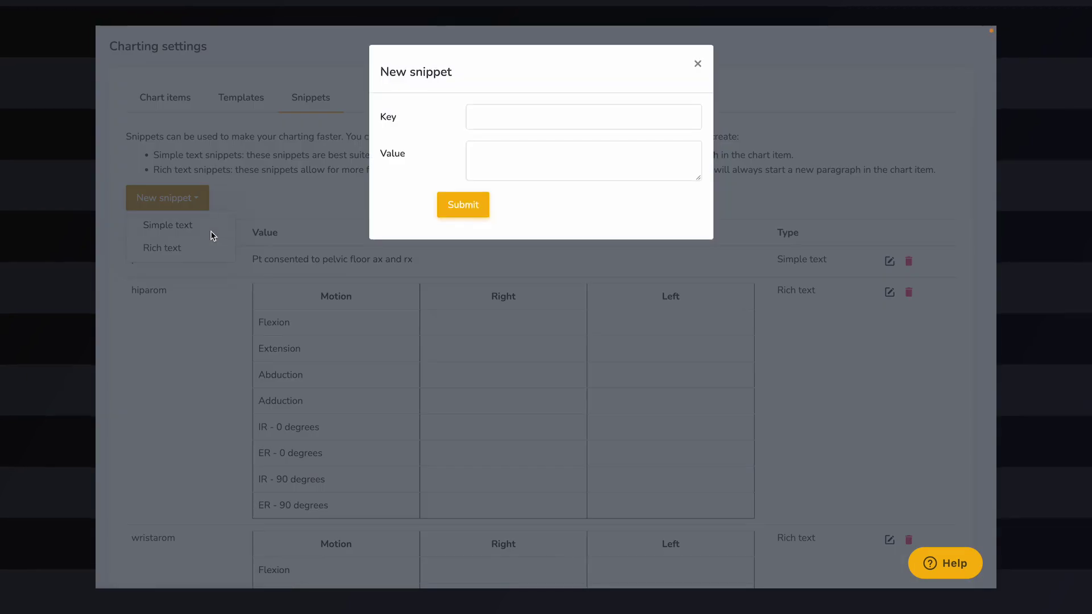
left_click(530, 120)
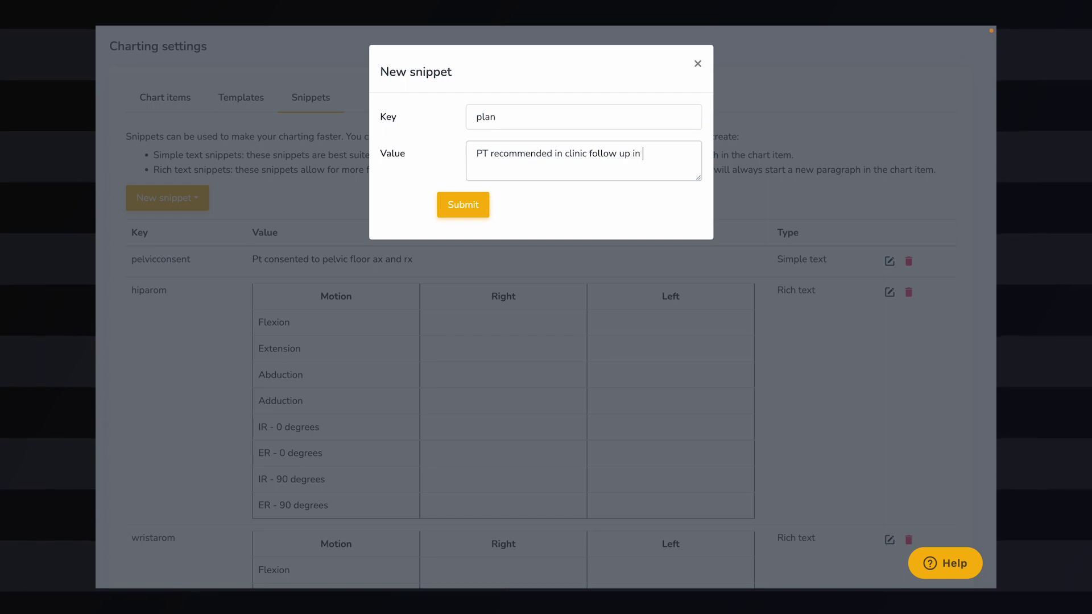
left_click(438, 198)
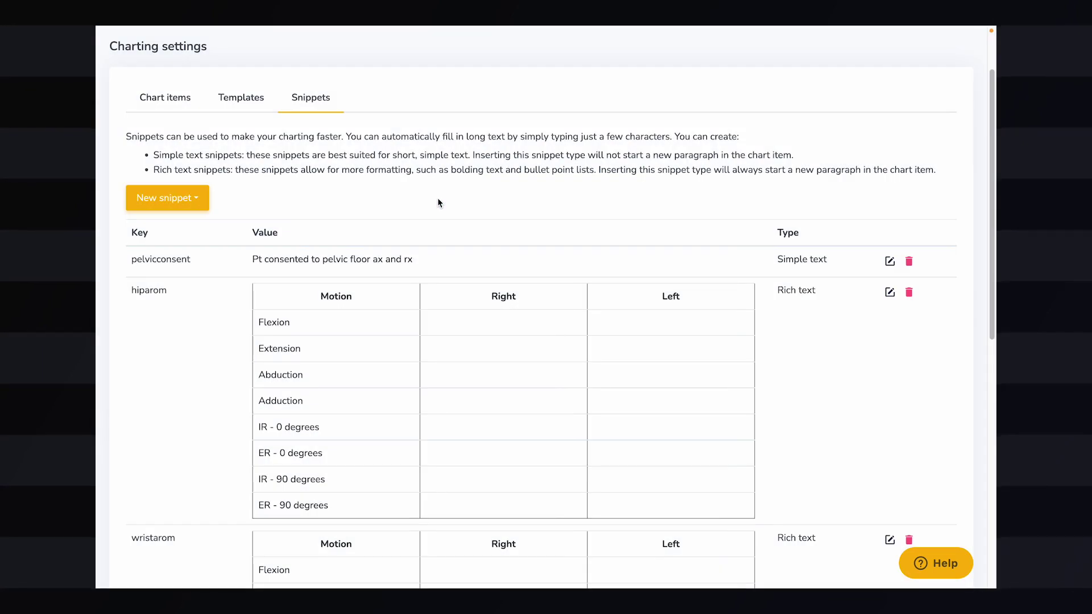
- Start a rich text snippet with the key "Anklearom" and the opening line "This is the ankle AROM table:"
left_click(194, 200)
left_click(162, 249)
left_click(408, 184)
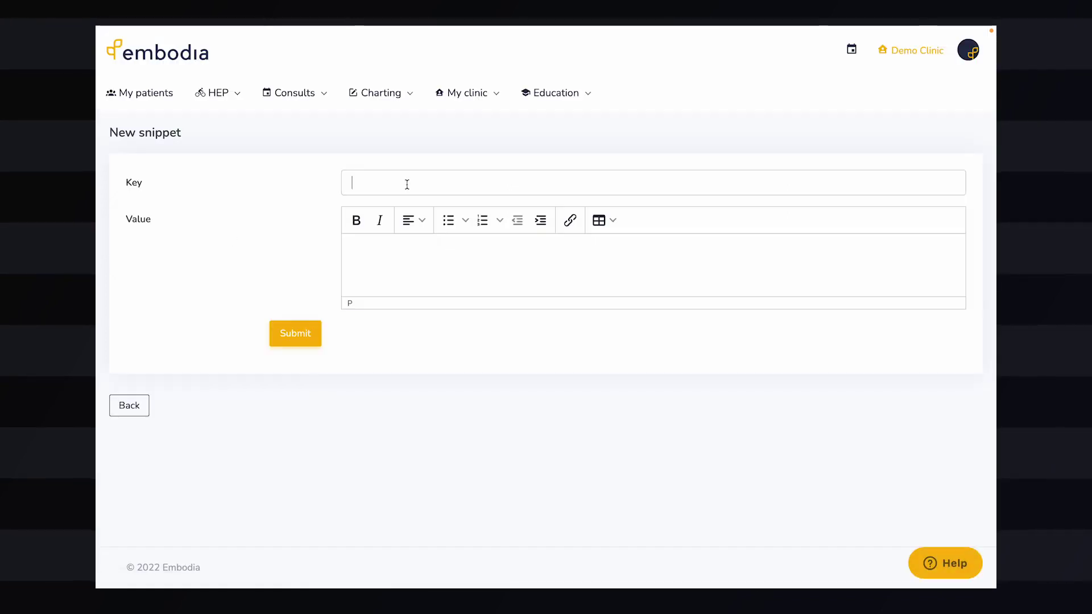
type("Anklearom")
left_click(349, 248)
type("This is the ankle AROM table:")
key("Return")
- Insert a table of three columns and five rows below the opening line, with the headers Movement, Right and Left
left_click(604, 220)
mouse_move(637, 246)
left_click(723, 295)
type("Movement")
key("Tab")
type("Right")
key("Tab")
type("Left")
- Center the table's header row and make it bold
left_click_drag(765, 264, 351, 266)
left_click(413, 220)
left_click(439, 268)
left_click(356, 220)
- Fill the Movement column with Dorsiflexion, Plantarflexion, Eversion and Inversion
left_click(389, 279)
type("Plantarflexion")
key("Tab")
left_click(383, 309)
type("Eversion Inversion")
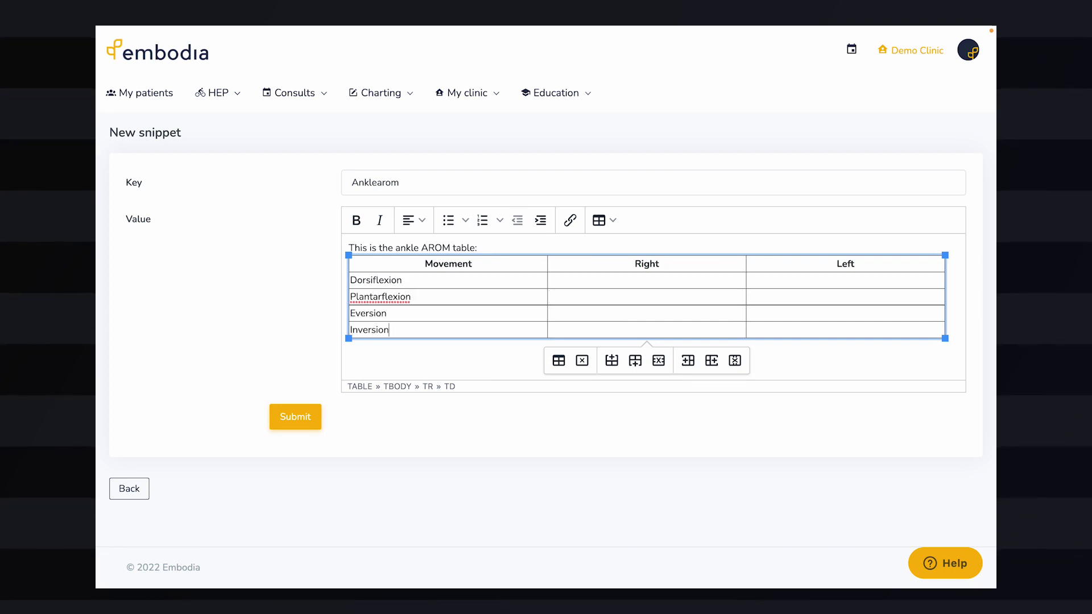
- Add a blank line after the snippet's opening line and save the snippet
left_click(500, 245)
key("Return")
left_click(290, 432)
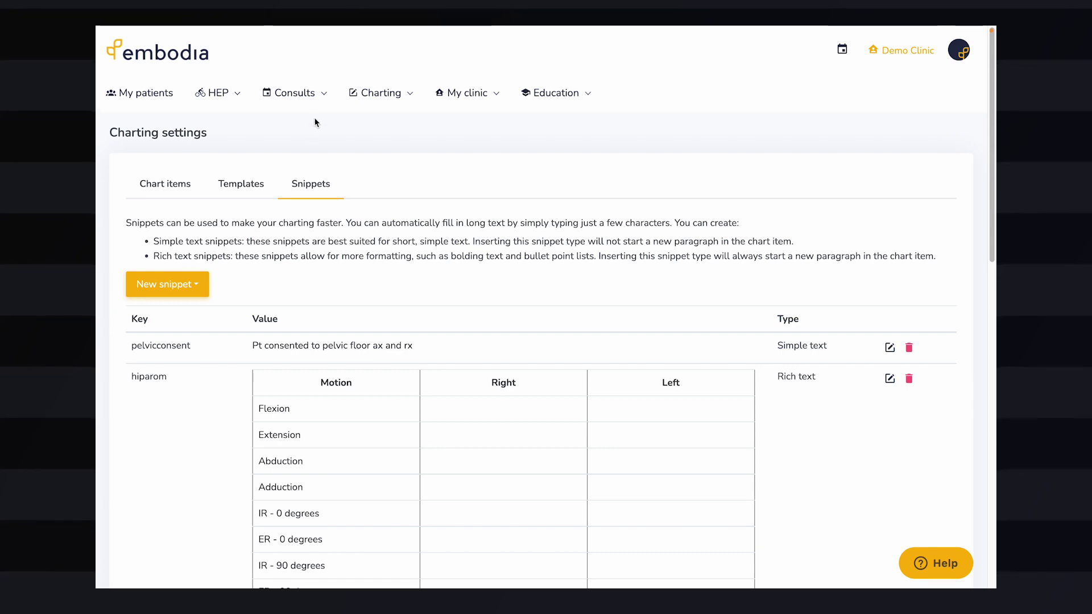
- Open the signed June 15, 2022 chart entry of the last patient on the first page of active patients
left_click(148, 101)
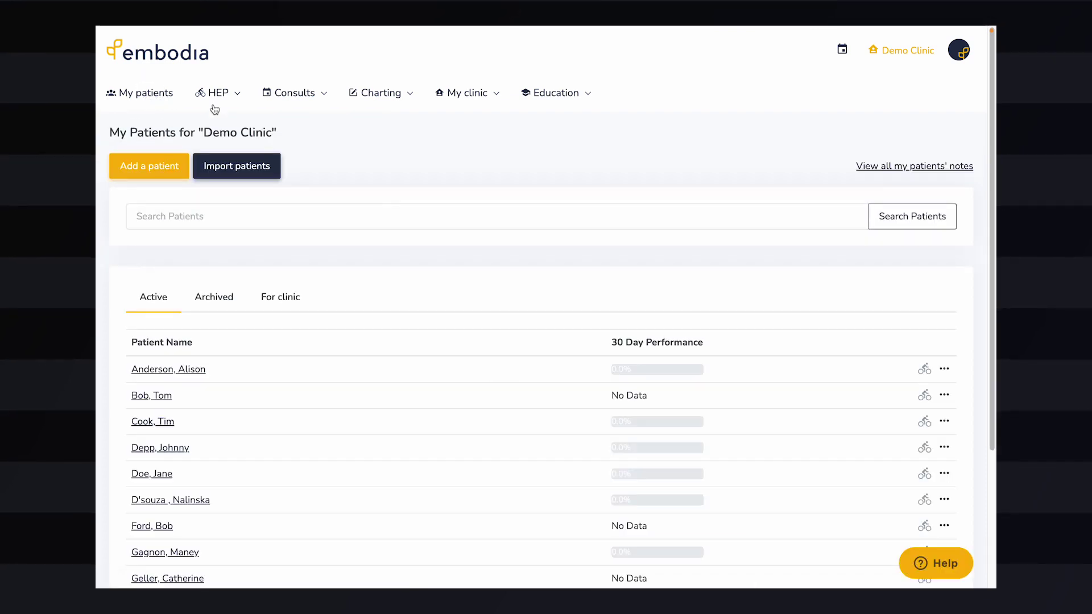
scroll(275, 417, "down", 3)
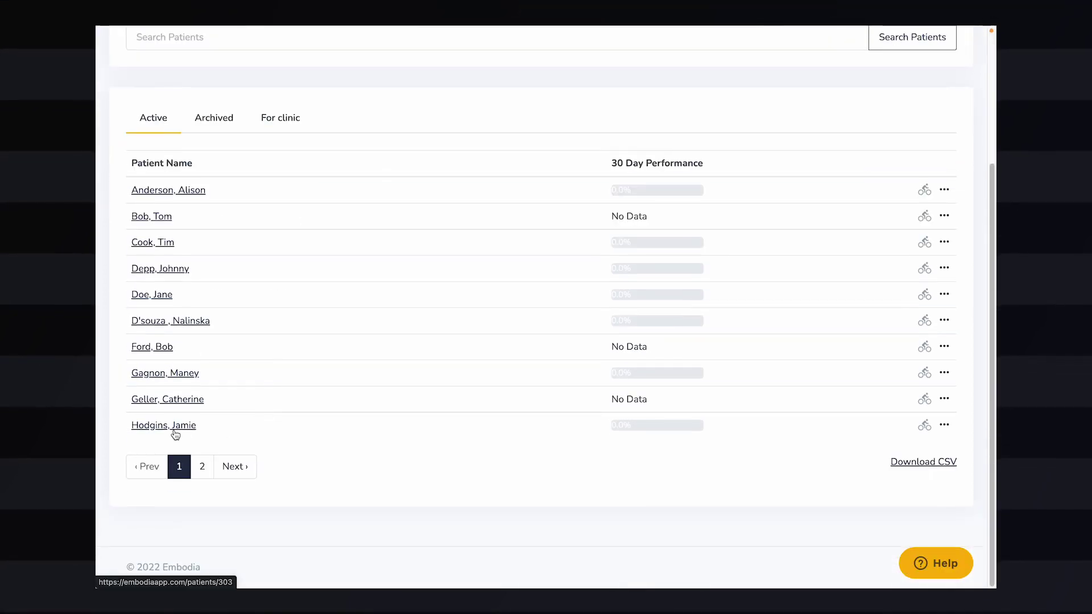
left_click(176, 430)
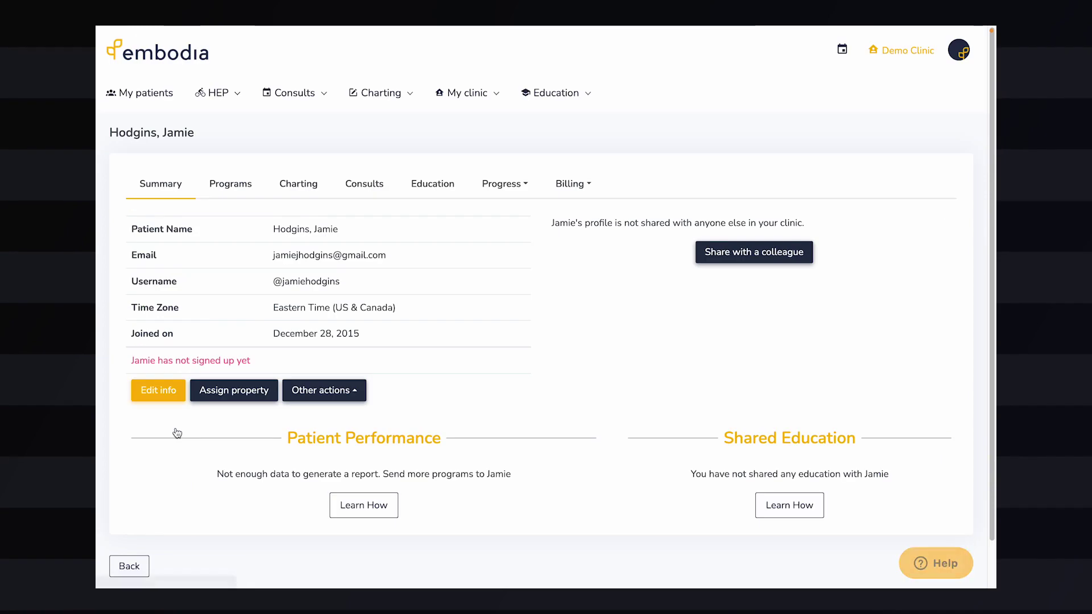
left_click(310, 194)
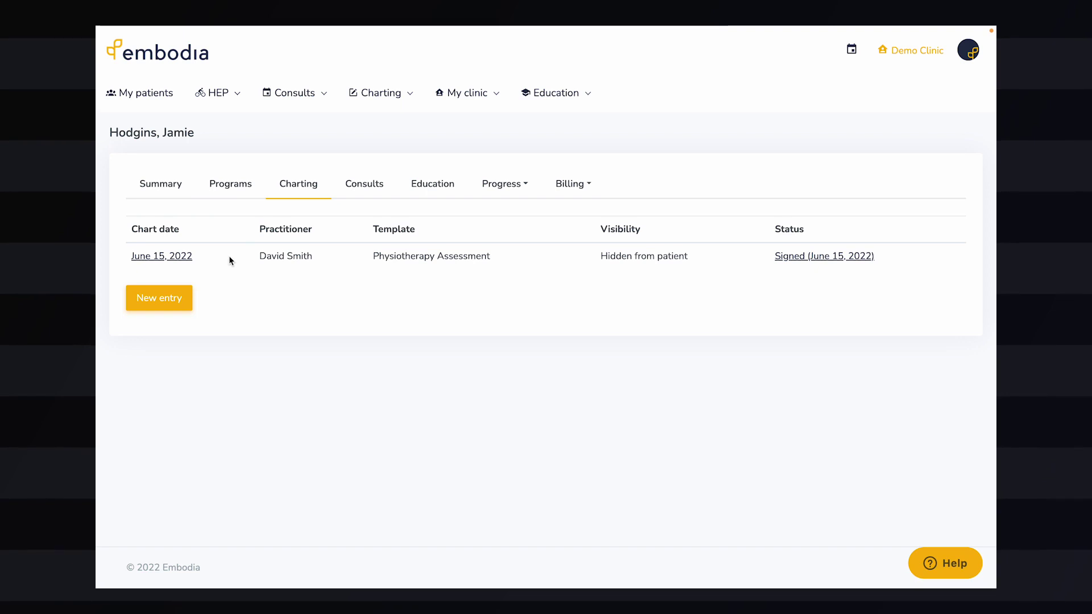
left_click(174, 259)
- Duplicate the signed chart entry as a new entry with consent obtained
scroll(325, 403, "down", 20)
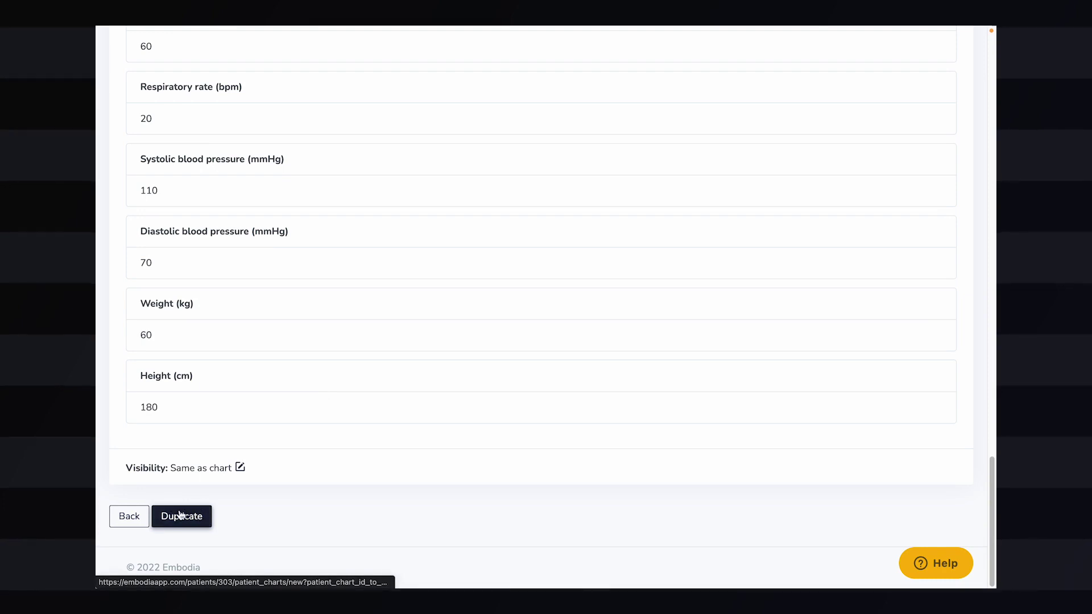
left_click(184, 515)
left_click(471, 229)
left_click(464, 259)
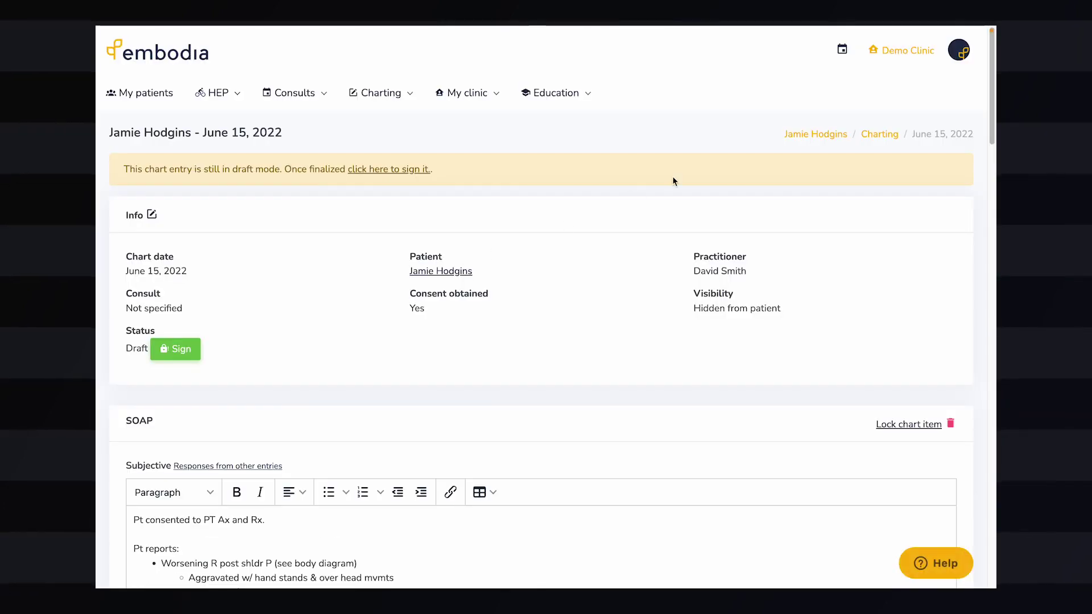
- Create another chart entry for the patient from the Low Back Assessment template, hidden from the patient, with consent obtained
left_click(876, 135)
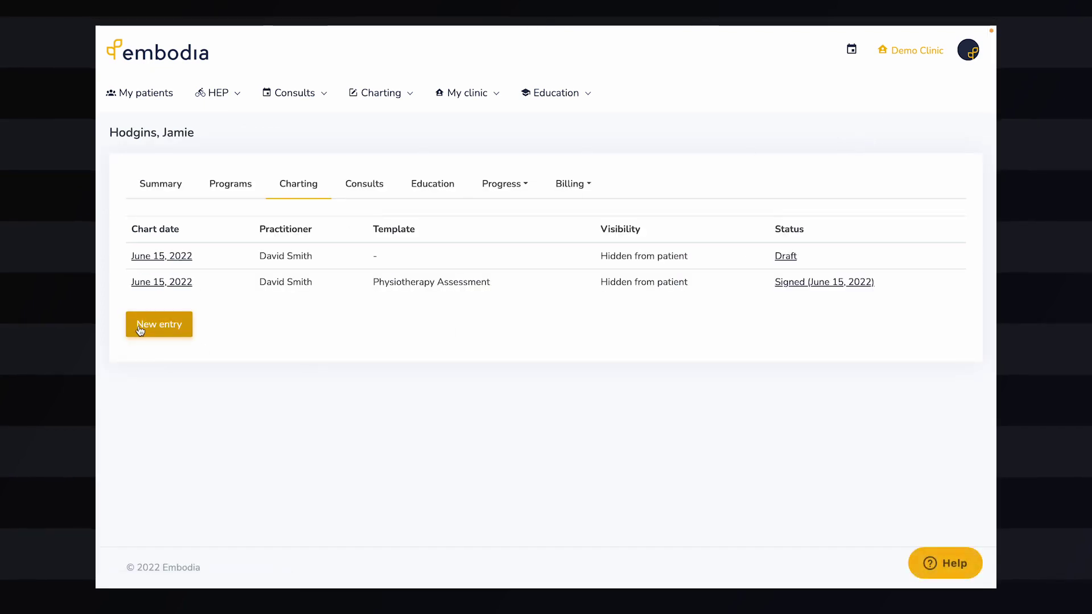
left_click(161, 327)
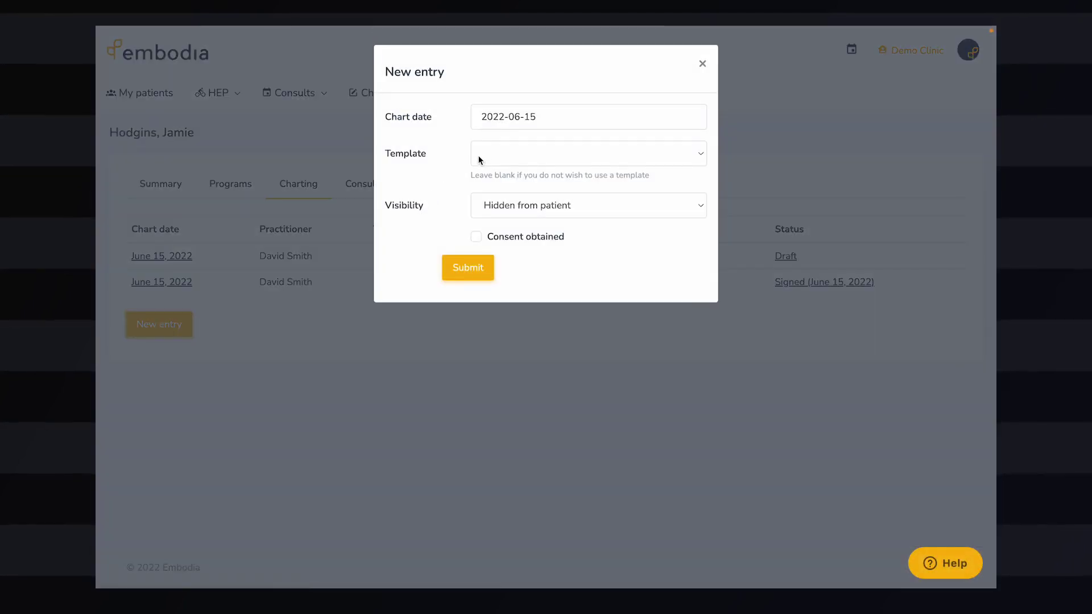
left_click(493, 151)
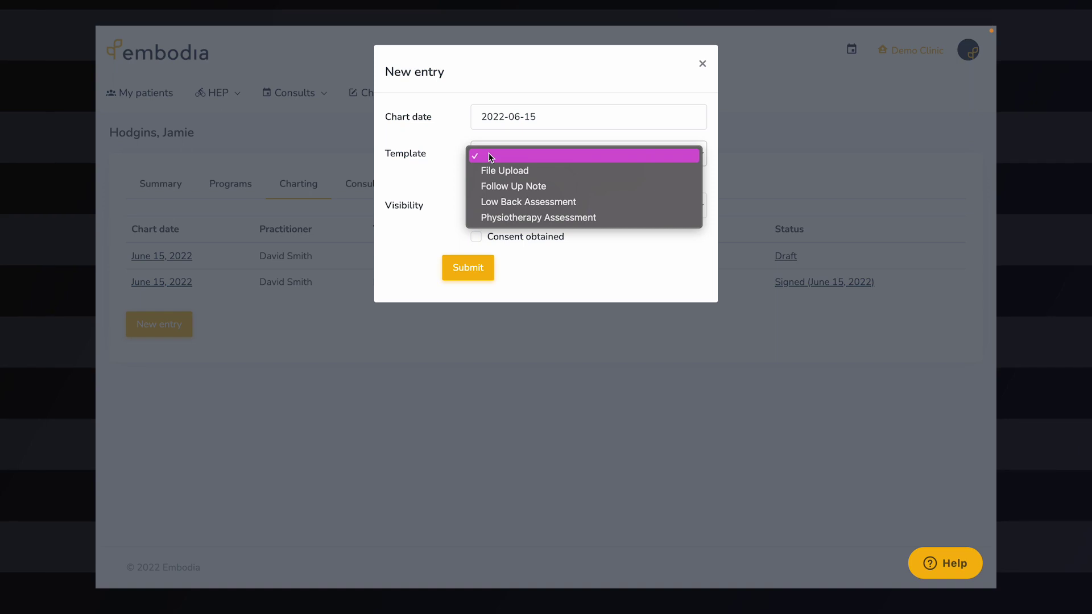
left_click(486, 206)
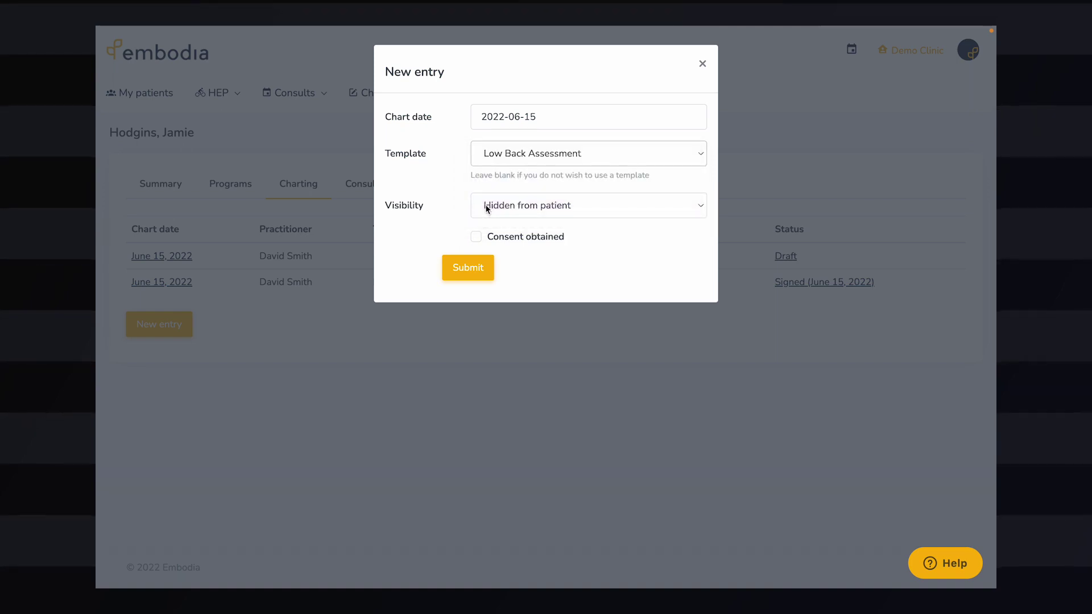
left_click(476, 238)
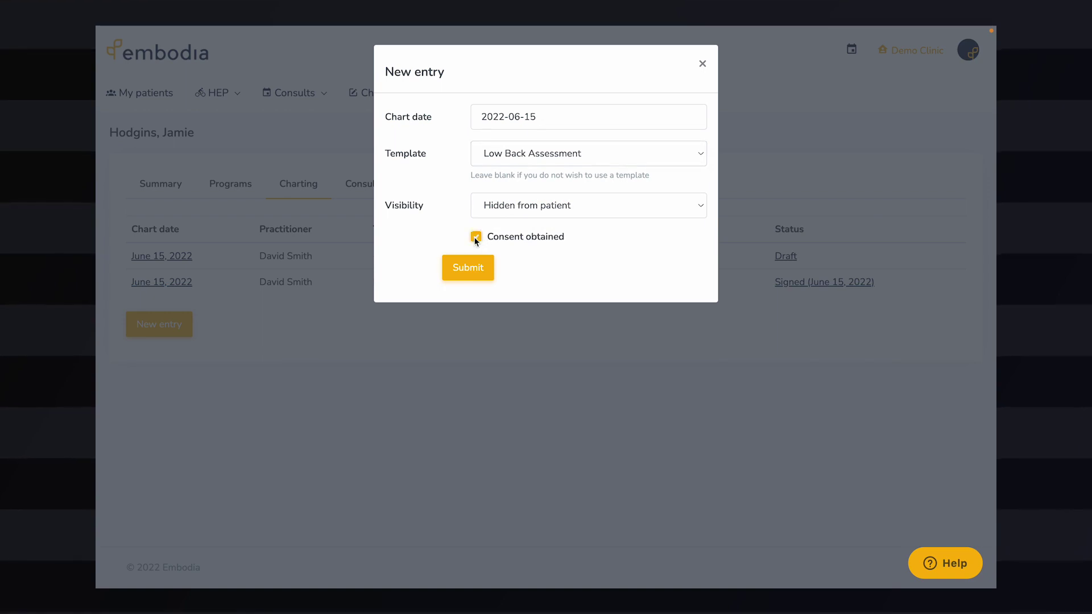
left_click(500, 207)
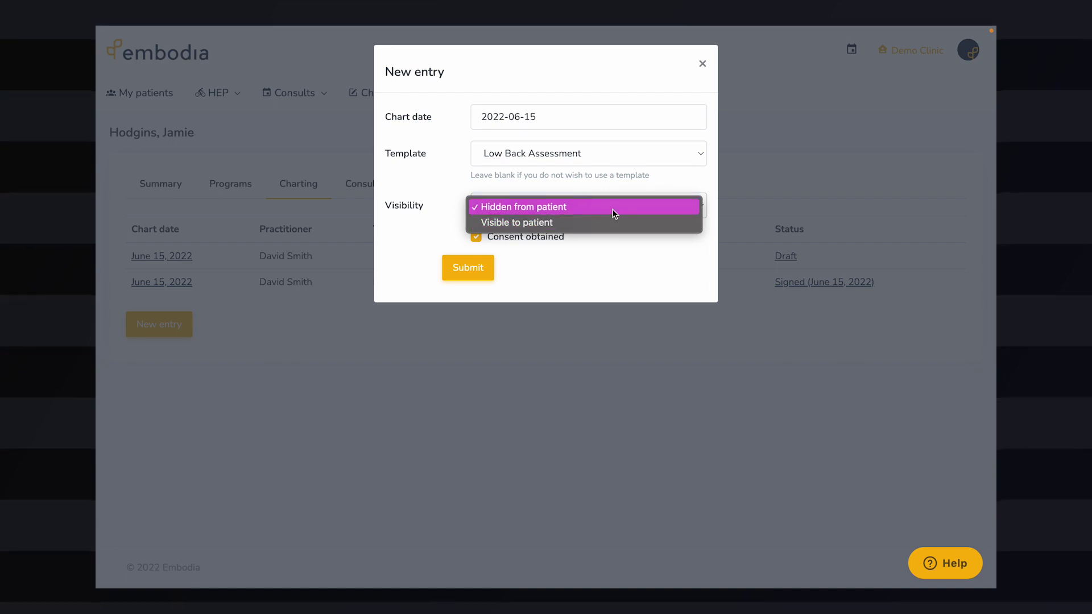
left_click(630, 247)
left_click(478, 277)
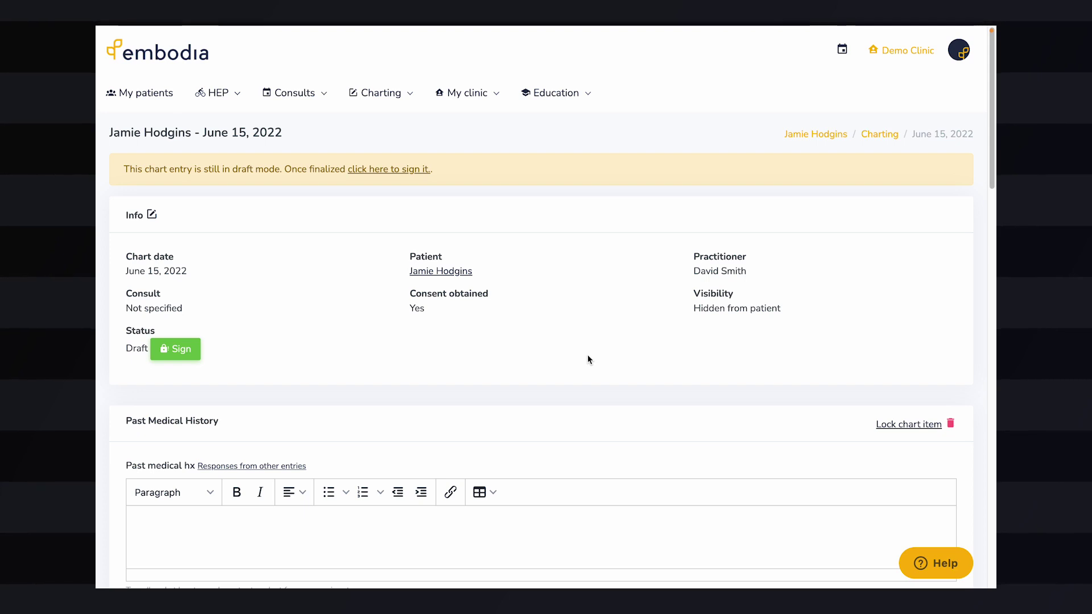
- Review the new Low Back Assessment entry, then open its info for editing and close it without changes
scroll(588, 360, "down", 1)
scroll(589, 359, "down", 3)
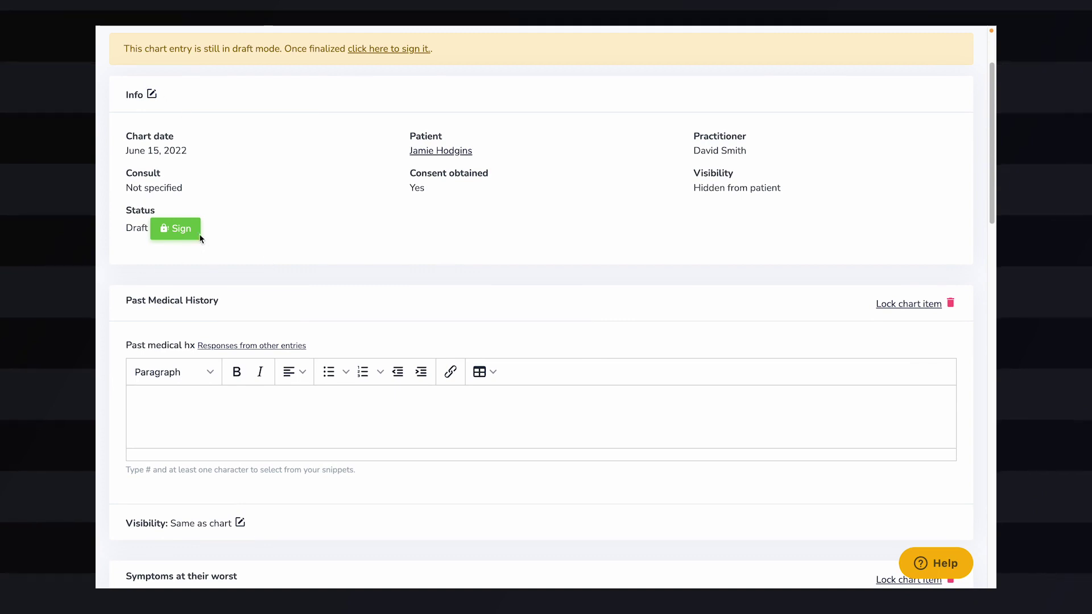
left_click(151, 94)
left_click(698, 64)
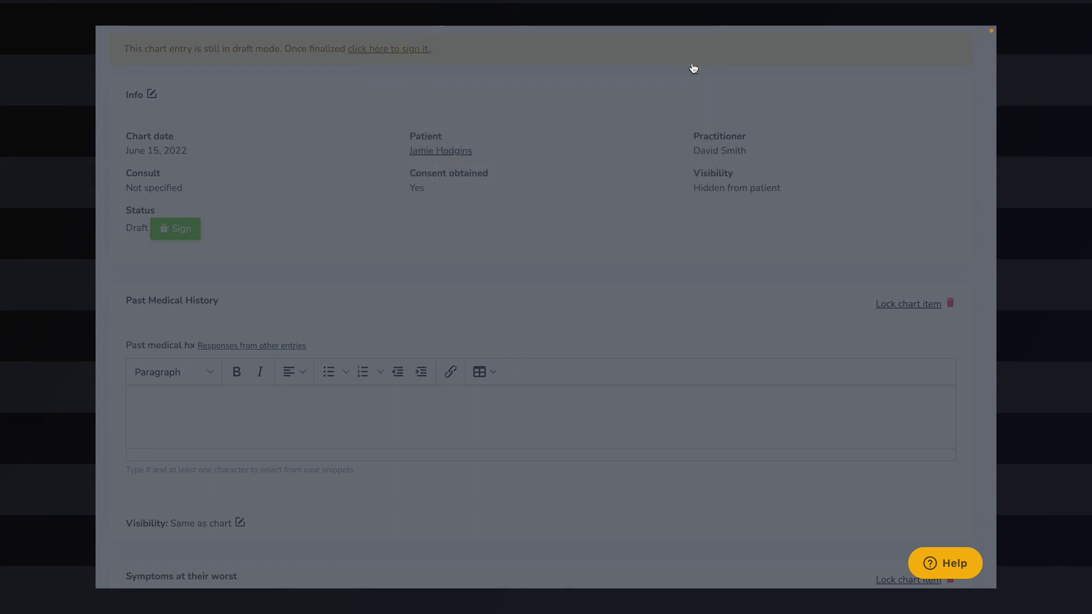
- Fill the Past medical hx field with the snippet "Pt consented to physiotherapy in-person assessment and treatment"
scroll(621, 339, "down", 4)
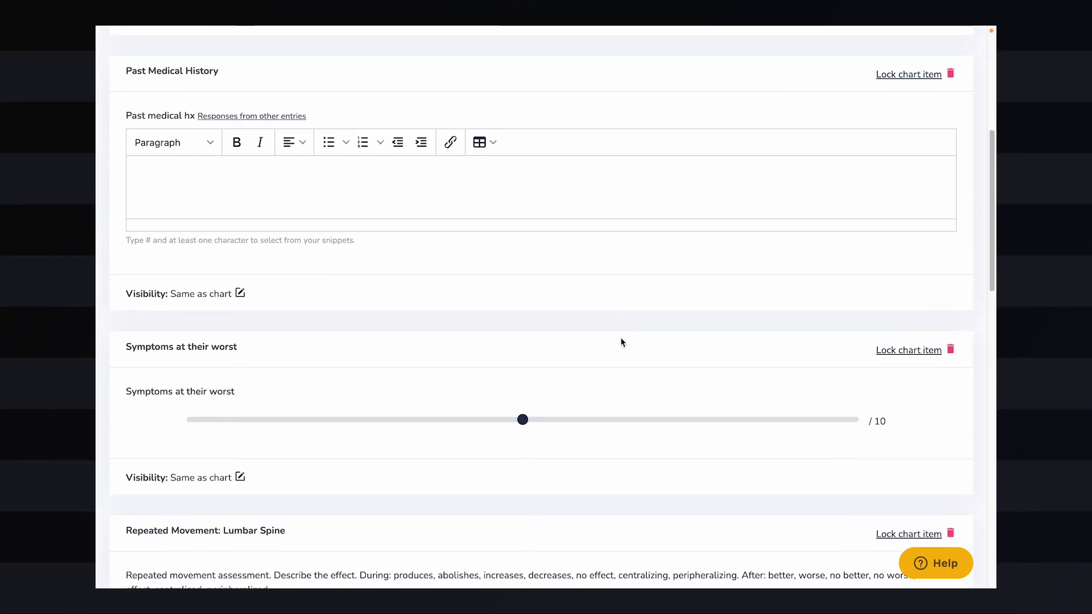
left_click(424, 171)
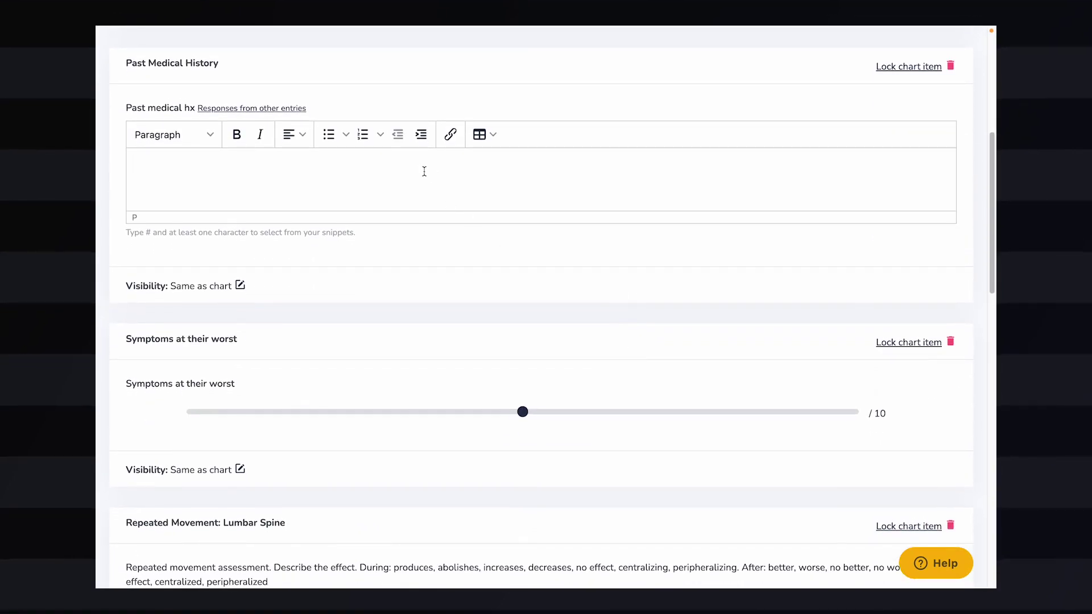
type("#con")
key("Return")
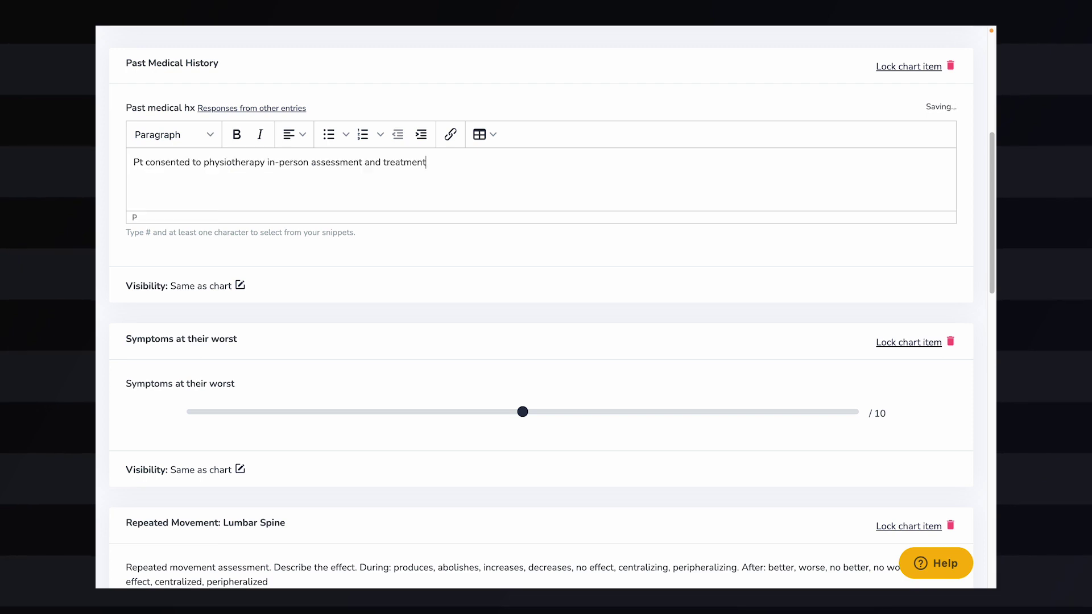
- Insert the anklearom snippet table into the Repeated Movement Test: Lumbar Spine field
scroll(439, 299, "down", 4)
left_click(300, 441)
type("#ank")
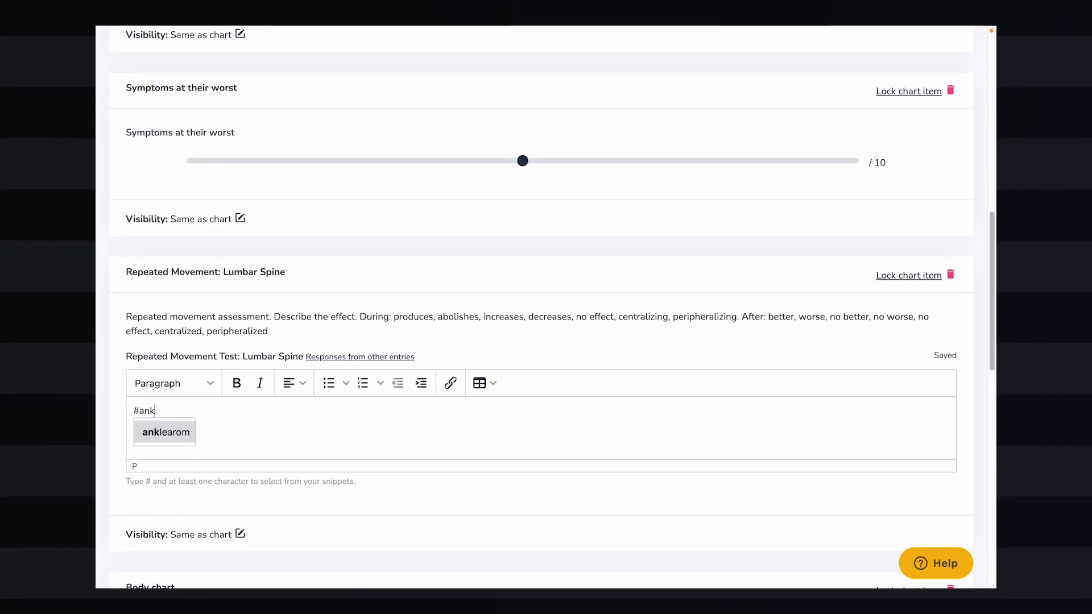
key("Return")
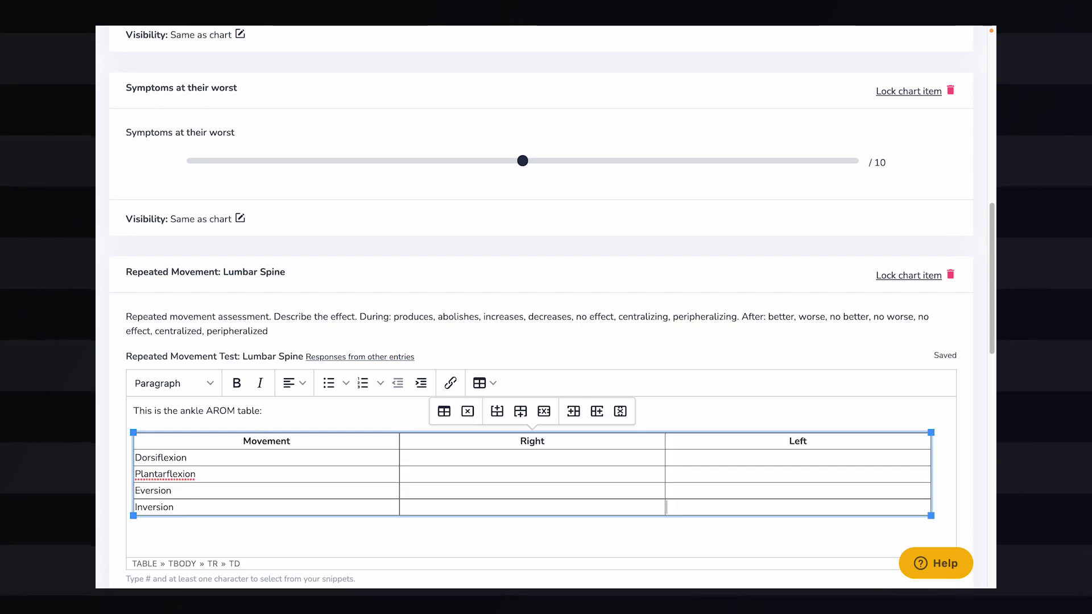
- Set the visibility of the Past Medical History chart item to Visible to patient
scroll(265, 411, "up", 2)
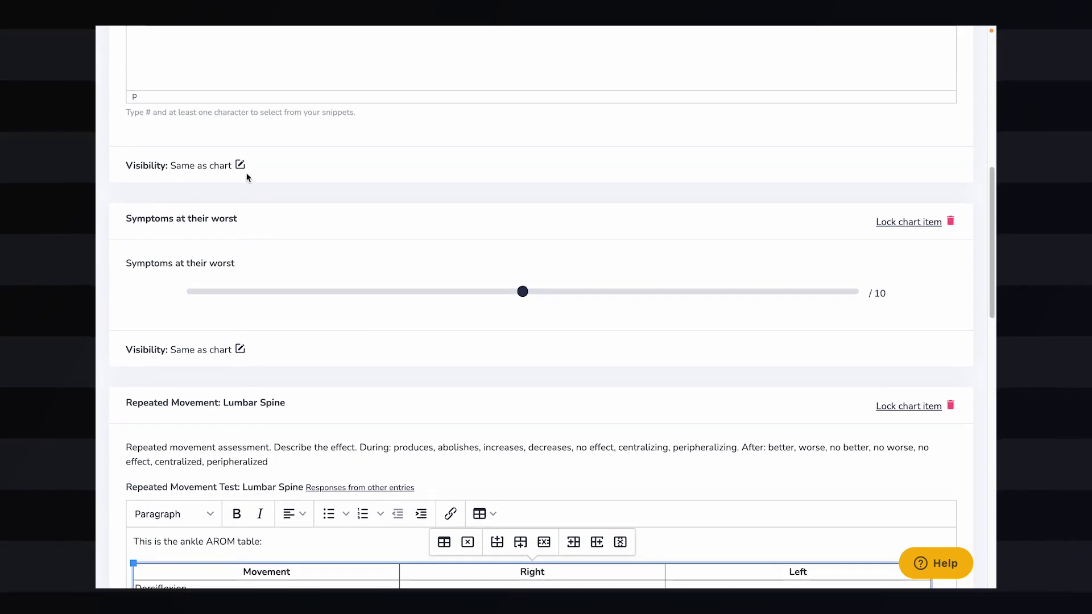
scroll(251, 219, "up", 1)
left_click(240, 189)
left_click(521, 120)
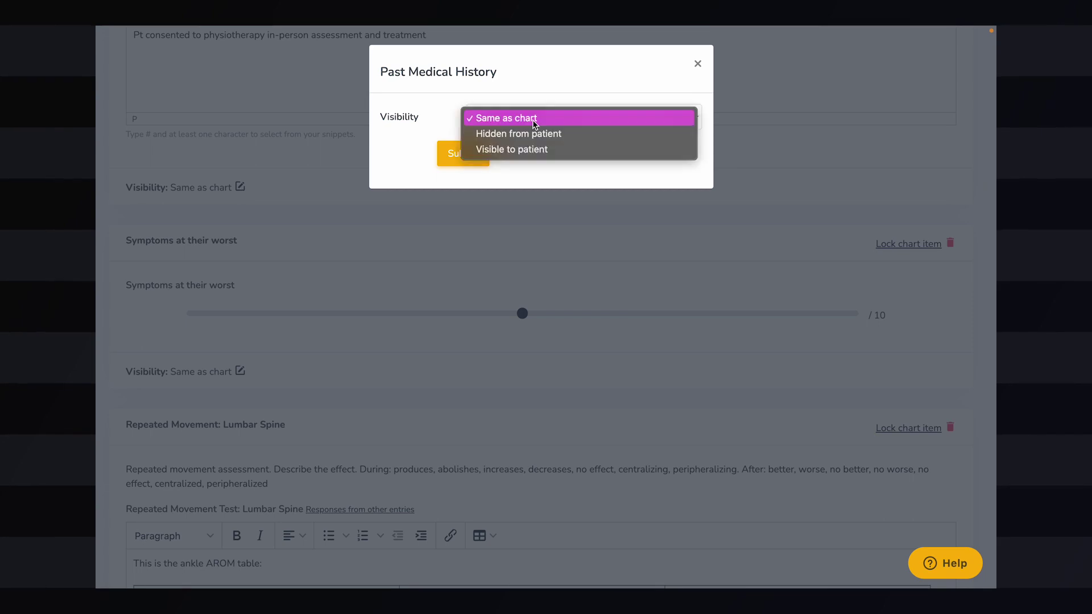
left_click(526, 149)
left_click(479, 160)
scroll(515, 289, "up", 2)
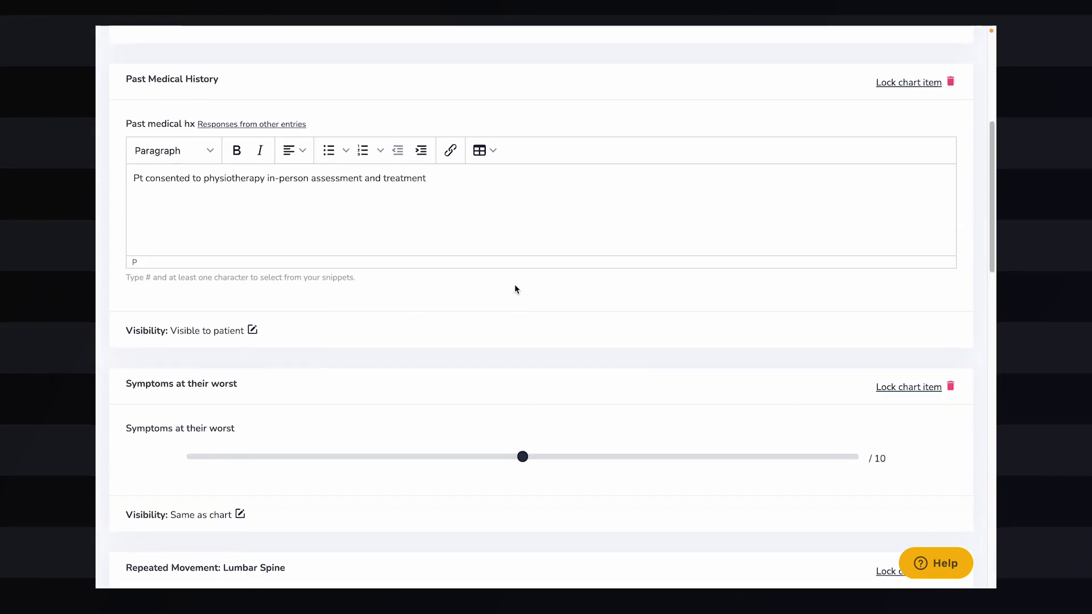
- Lock the Repeated Movement: Lumbar Spine chart item and unlock it again
scroll(514, 285, "down", 5)
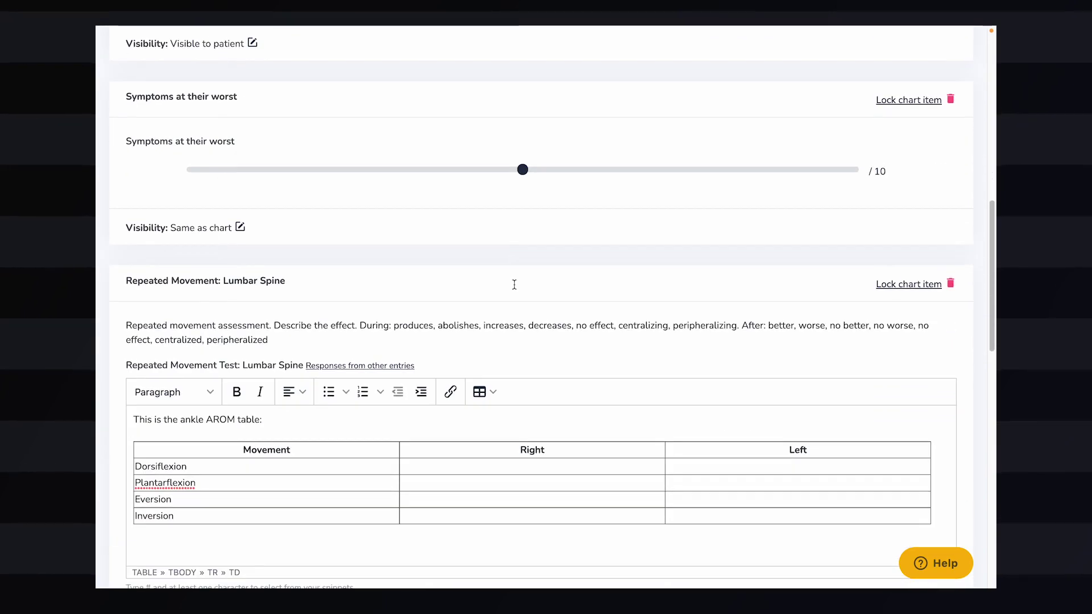
left_click(894, 186)
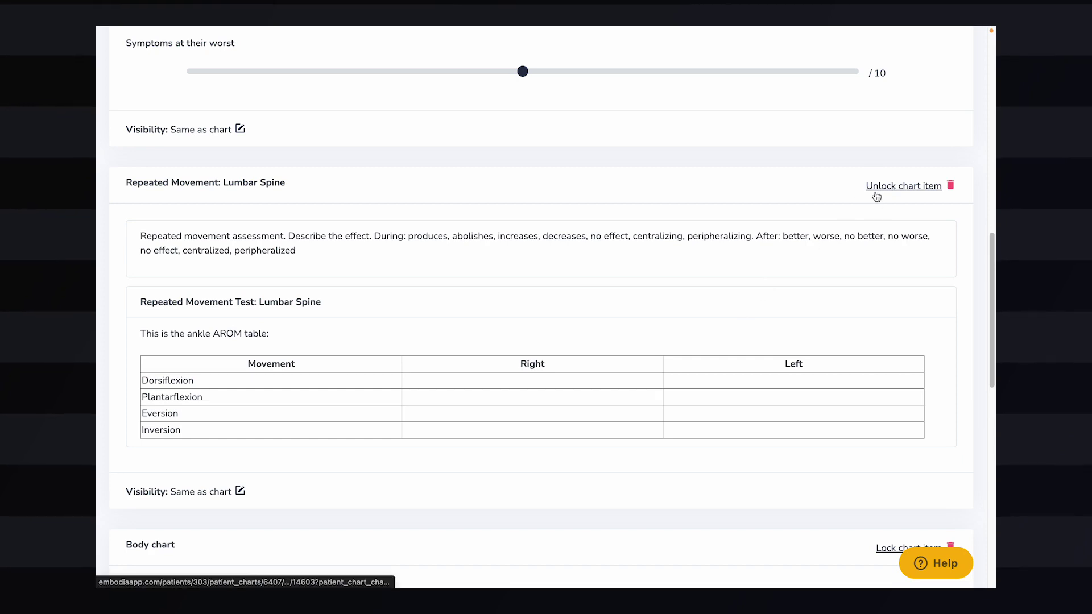
left_click(887, 186)
- Add another Repeated Movement: Lumbar Spine chart item to the end of the entry with visibility Same as chart
scroll(674, 274, "down", 8)
scroll(671, 277, "down", 4)
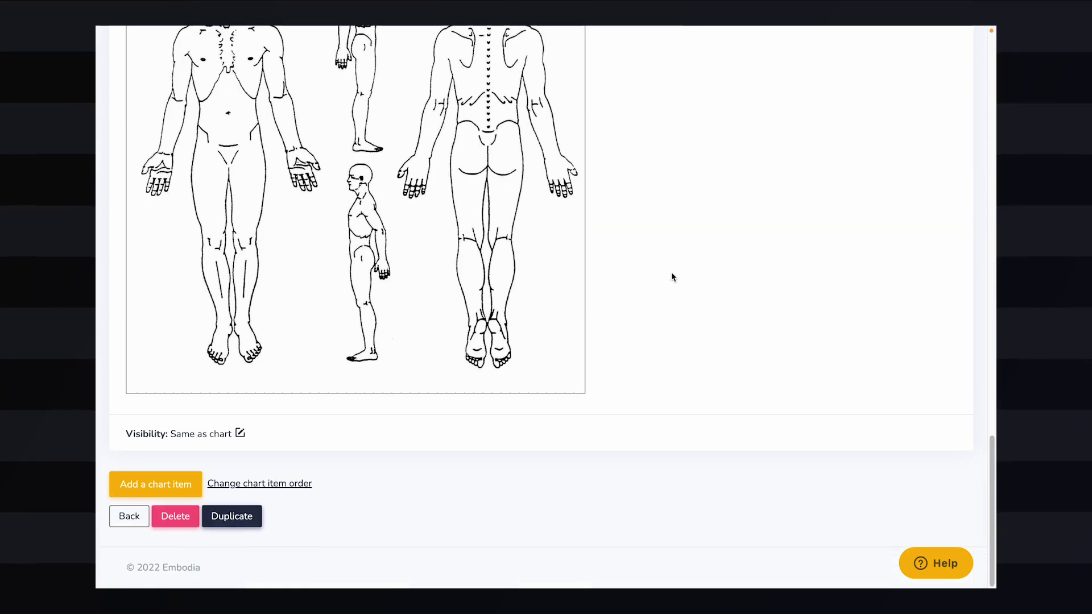
left_click(140, 488)
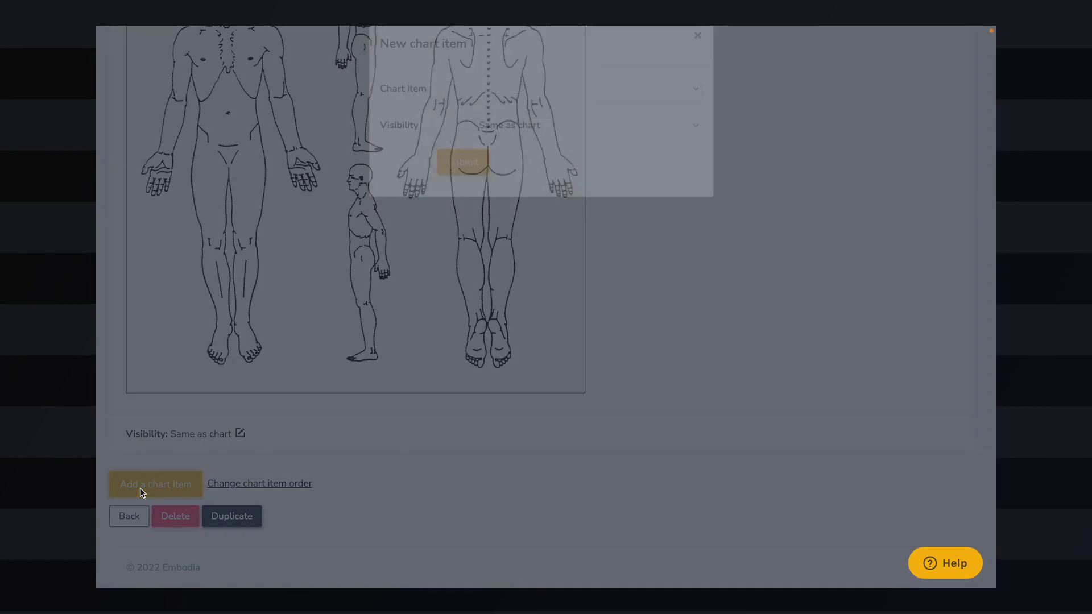
left_click(528, 124)
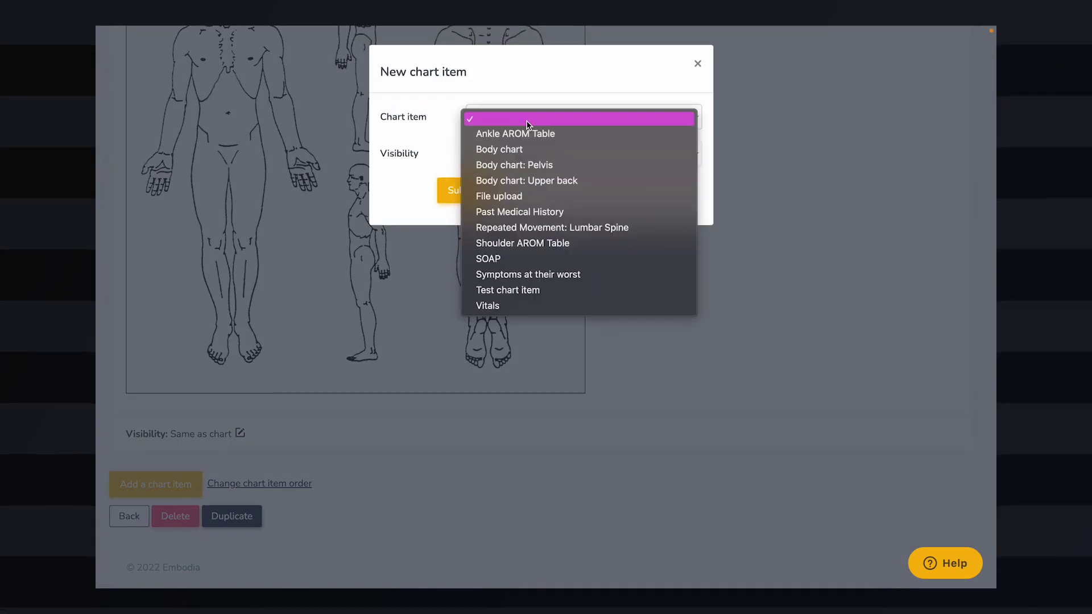
left_click(531, 227)
left_click(484, 190)
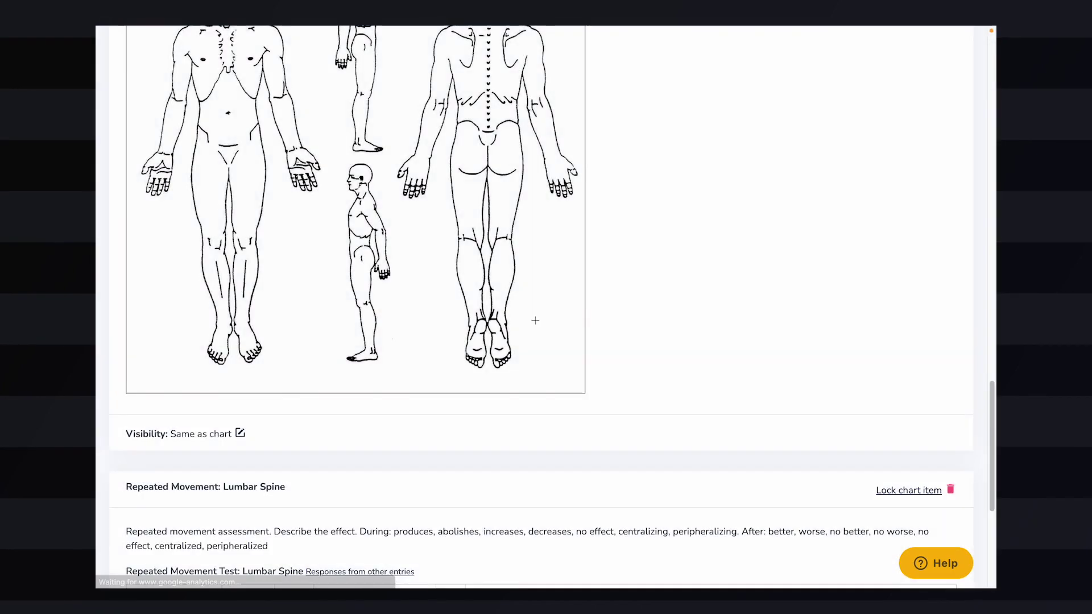
scroll(536, 322, "down", 4)
- Sign the June 15, 2022 Low Back Assessment chart entry and confirm the signature
scroll(536, 321, "up", 15)
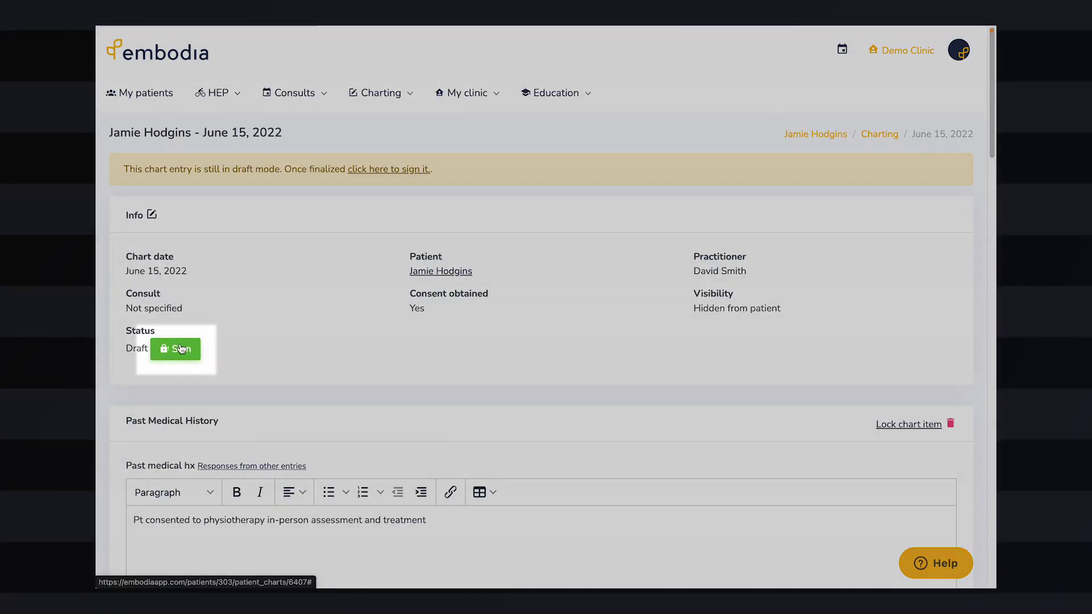
left_click(181, 347)
left_click(642, 117)
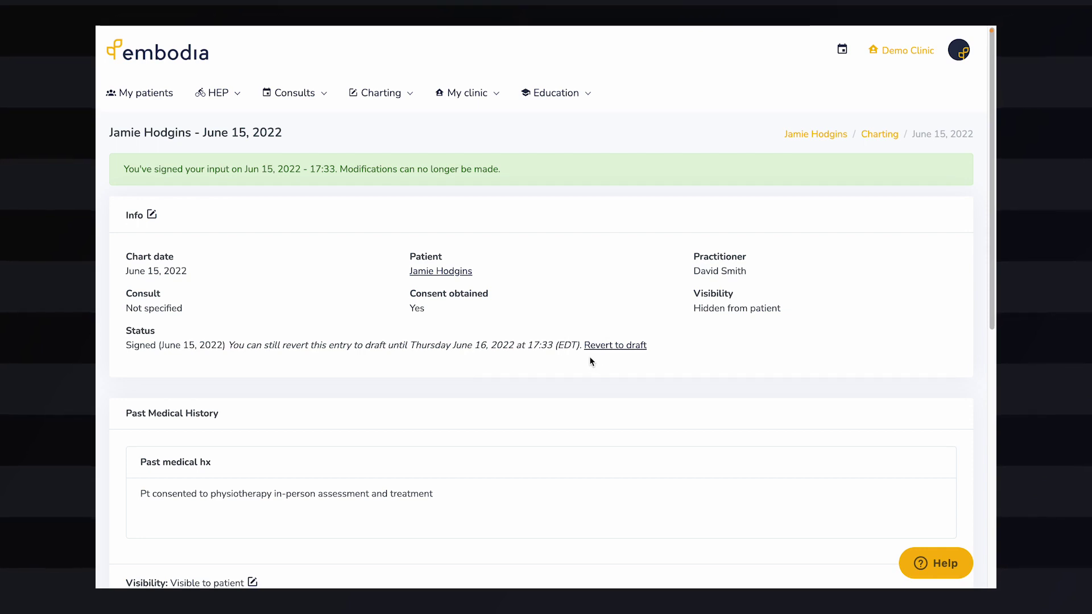
- Open the signed February 23, 2022 Physiotherapy Assessment entry from the list of all own charts
left_click(372, 93)
left_click(369, 126)
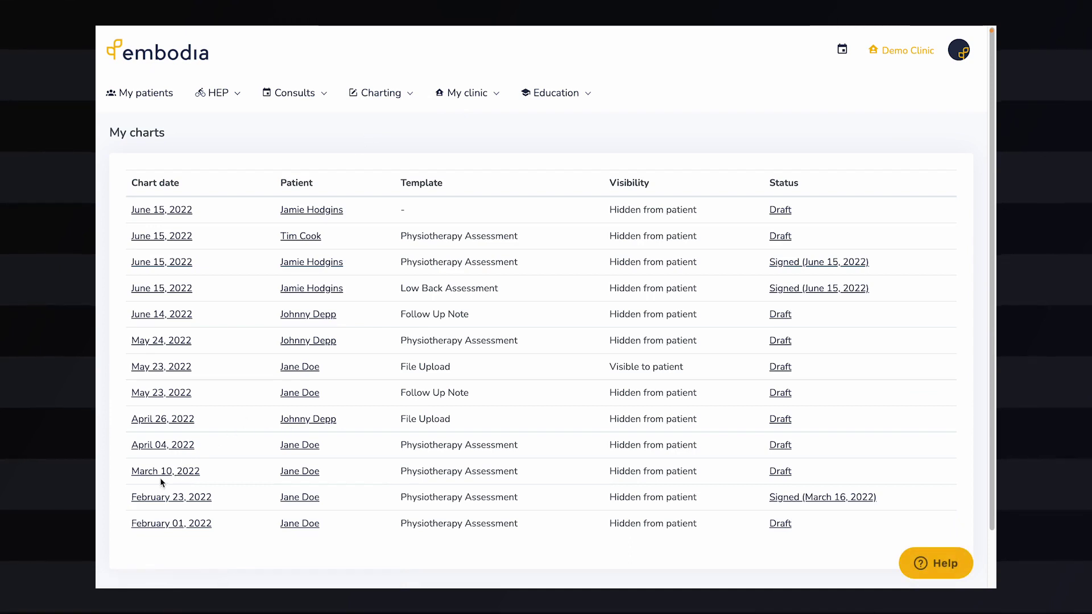
left_click(159, 499)
- Open the new addendum form for the signed February 23, 2022 entry and close it without submitting
scroll(264, 493, "down", 10)
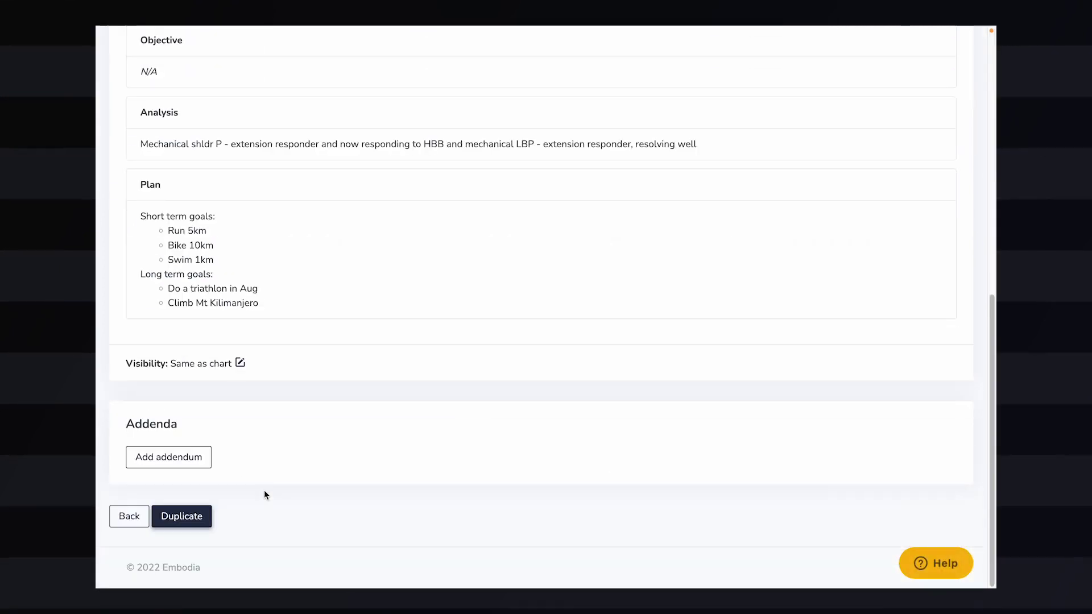
left_click(168, 460)
left_click(423, 139)
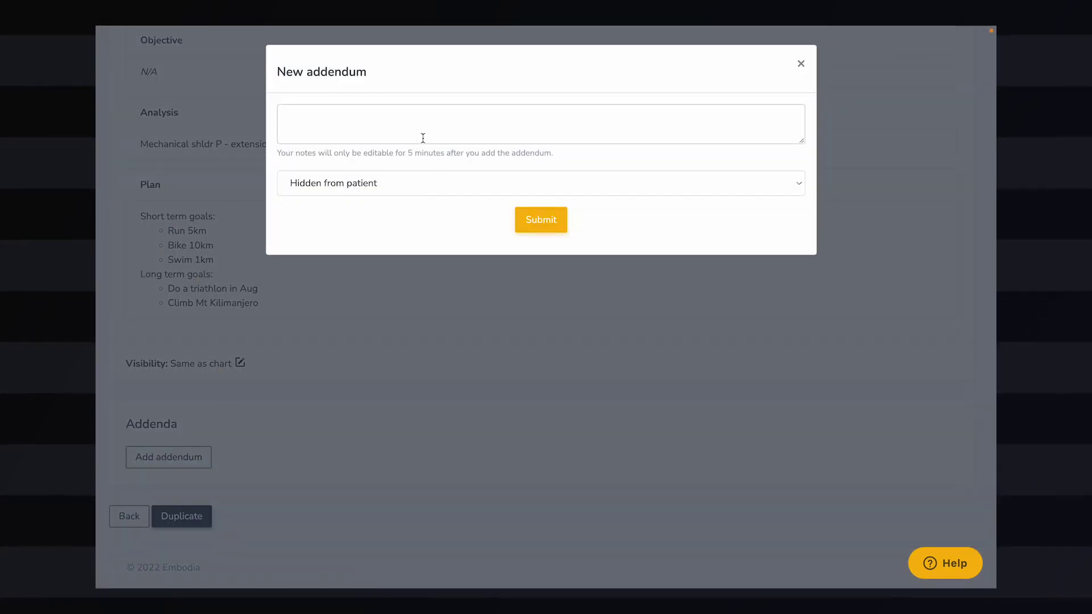
left_click(801, 64)
- Print the February 23, 2022 chart entry to a PDF file named Embodia in the Downloads folder
key("super+p")
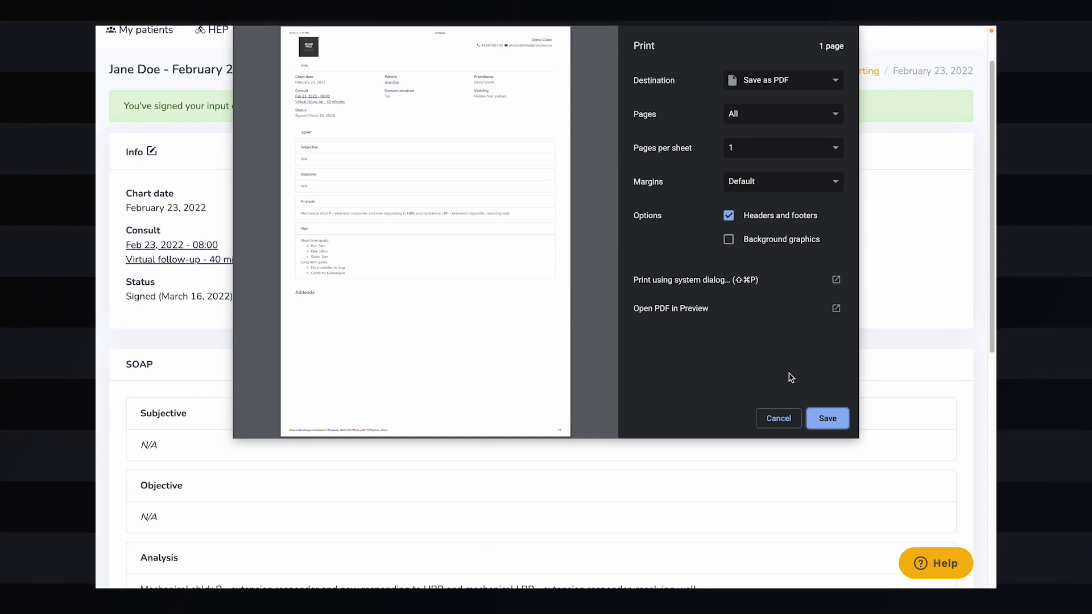
left_click(825, 418)
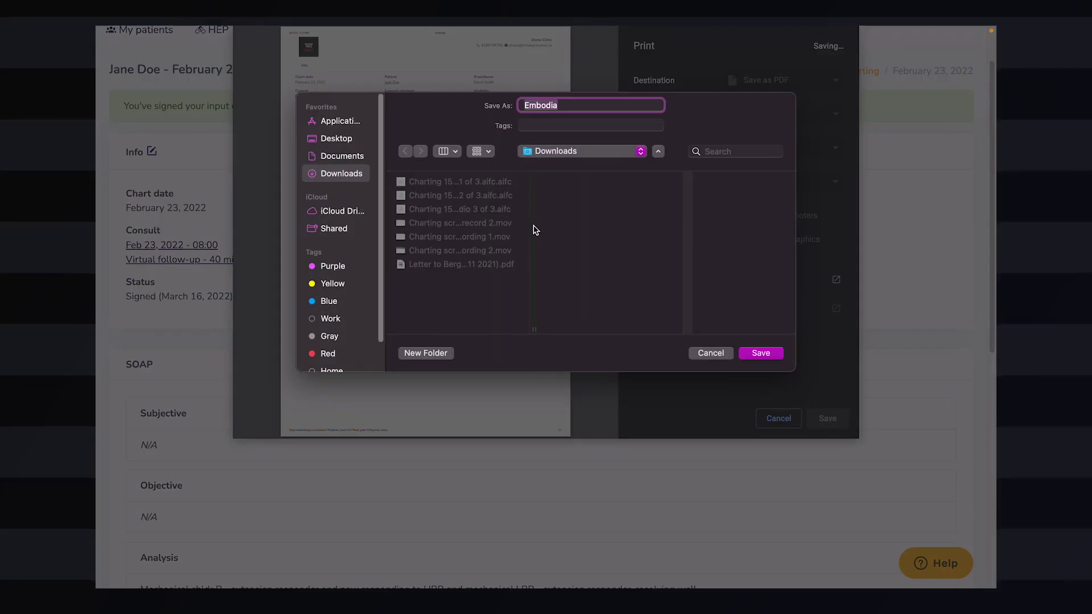
key("Return")
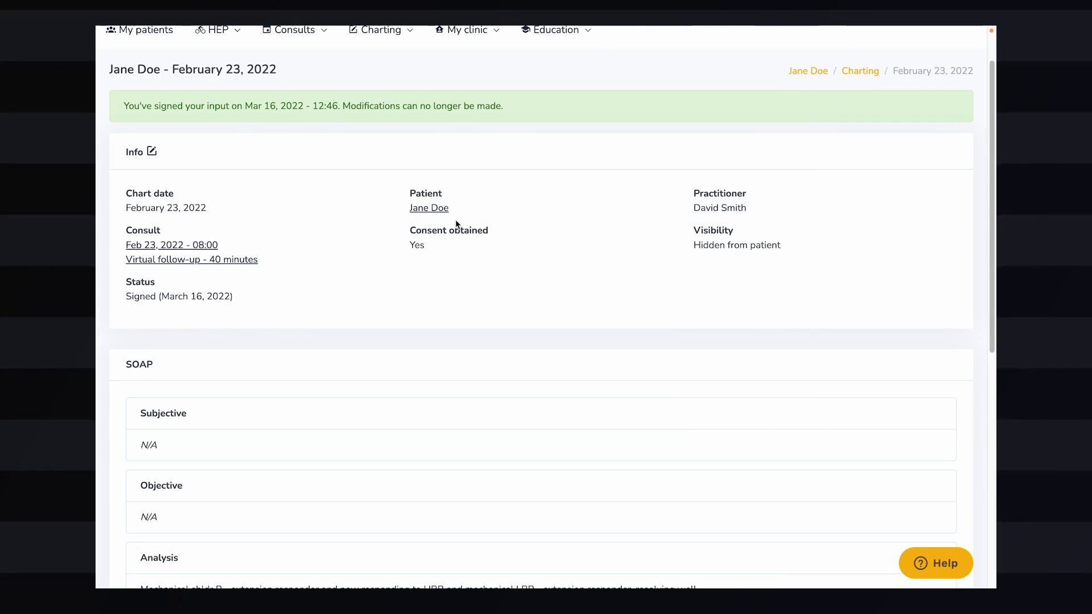
scroll(446, 312, "up", 2)
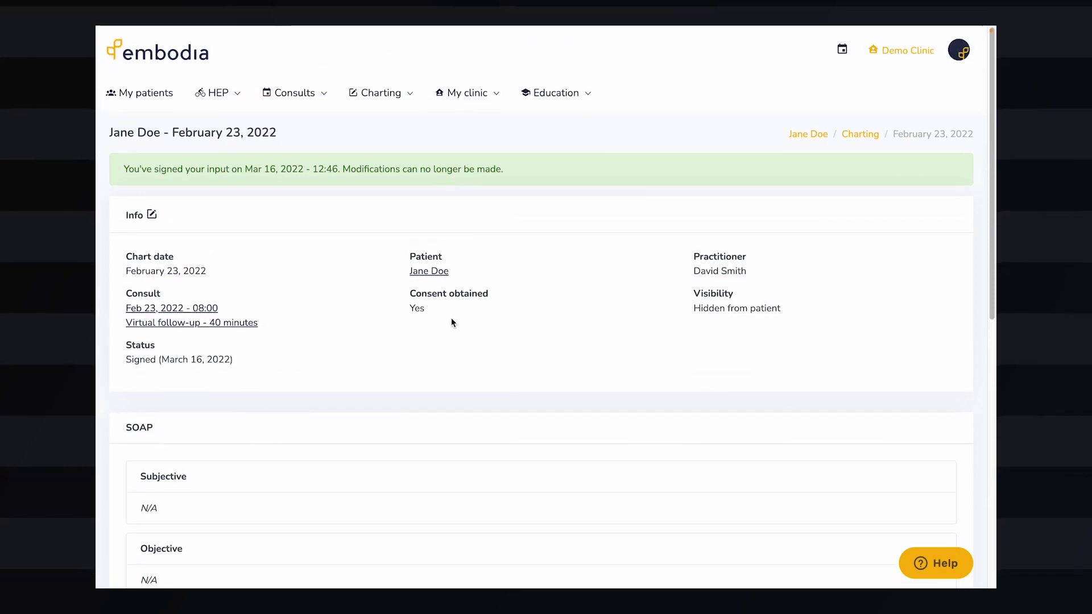